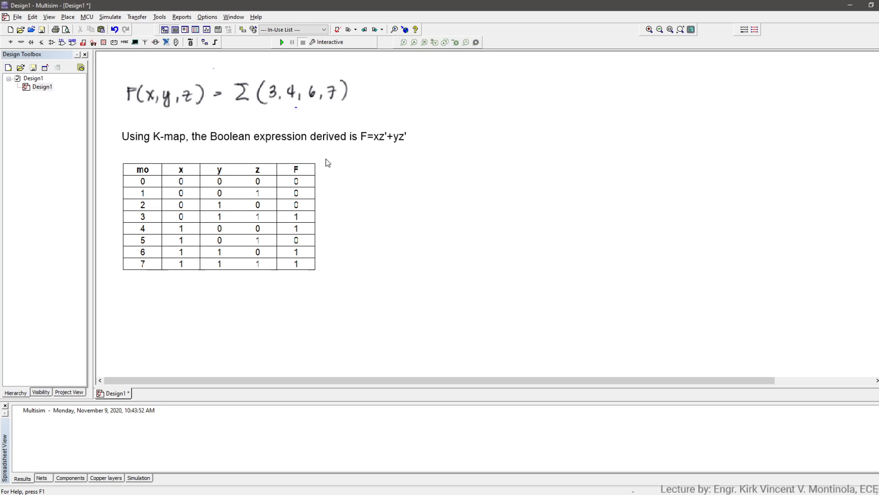
- Draw three parallel horizontal wires of equal length, one below the other, beside the truth table as input lines
click(68, 17)
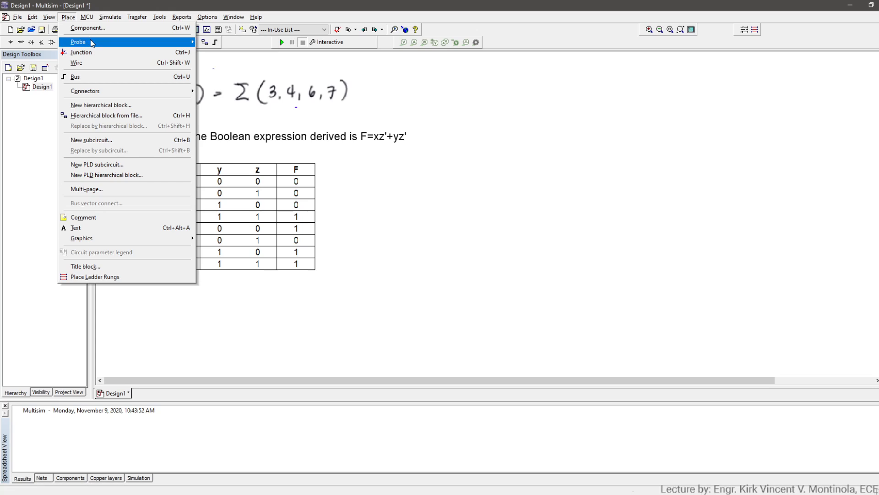
click(92, 63)
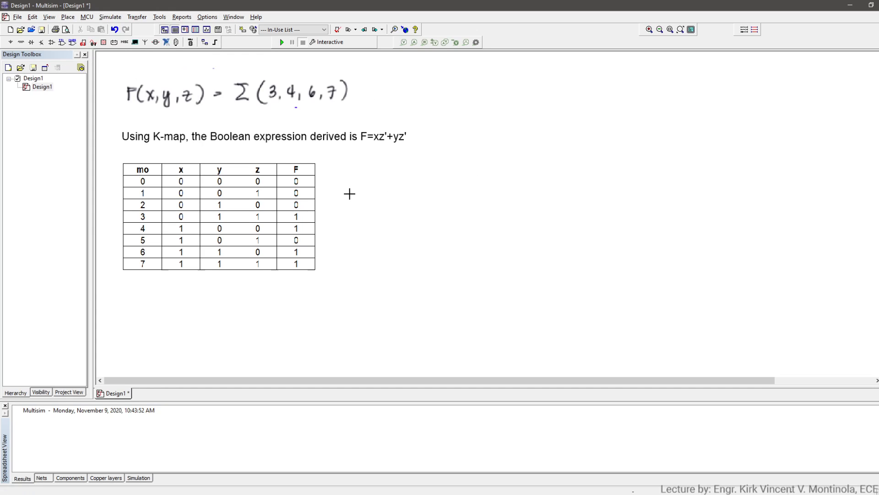
click(364, 199)
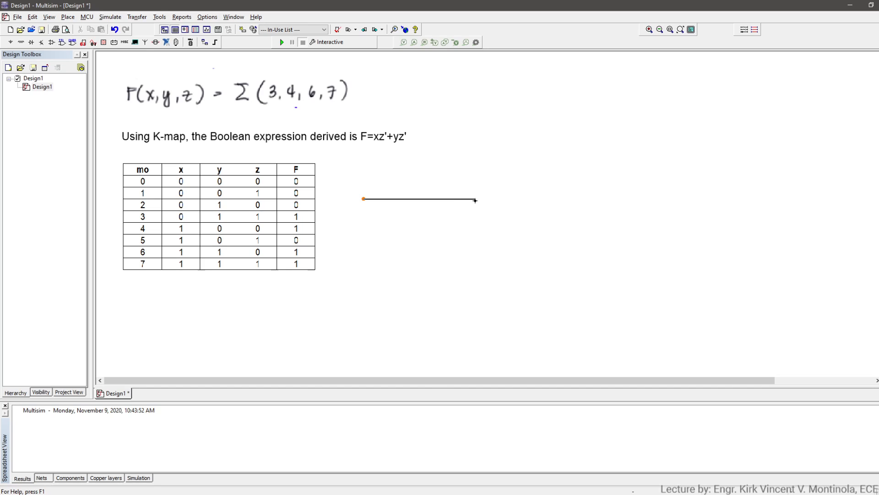
click(475, 199)
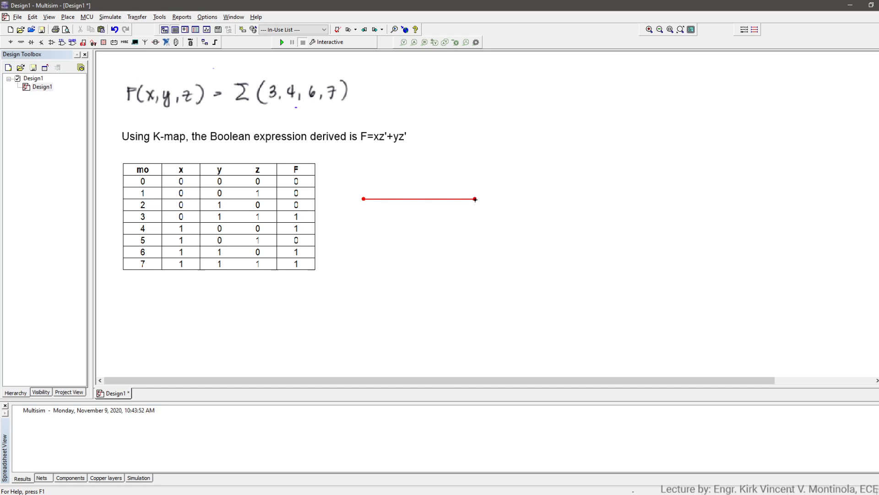
click(363, 252)
key(Escape)
click(363, 251)
click(475, 251)
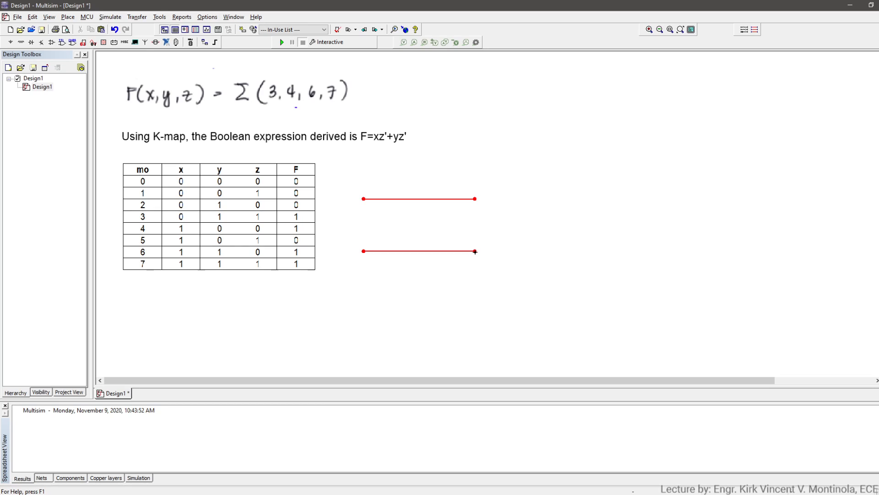
click(363, 302)
key(Escape)
click(364, 311)
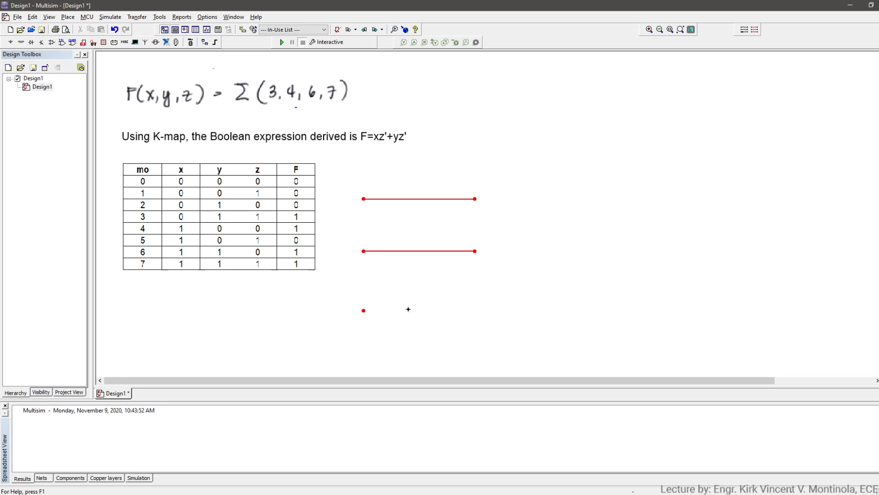
click(476, 311)
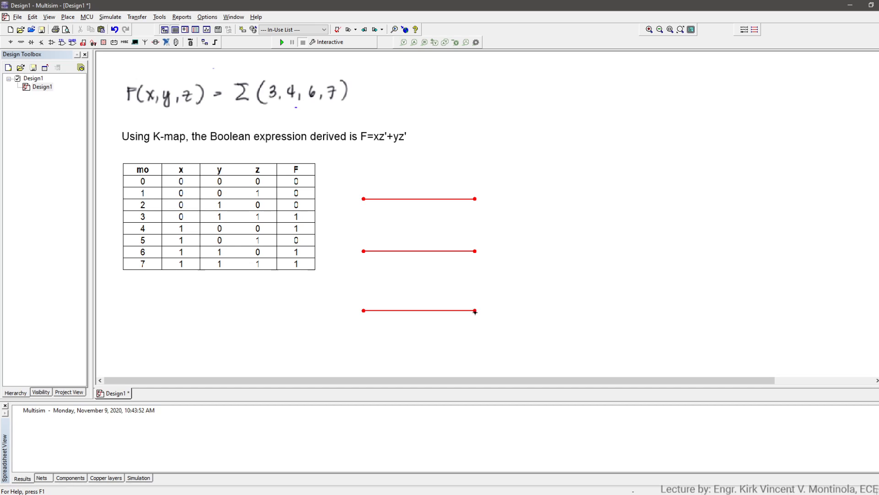
- Add the text label x at the start of the uppermost wire
click(73, 21)
click(67, 18)
click(67, 19)
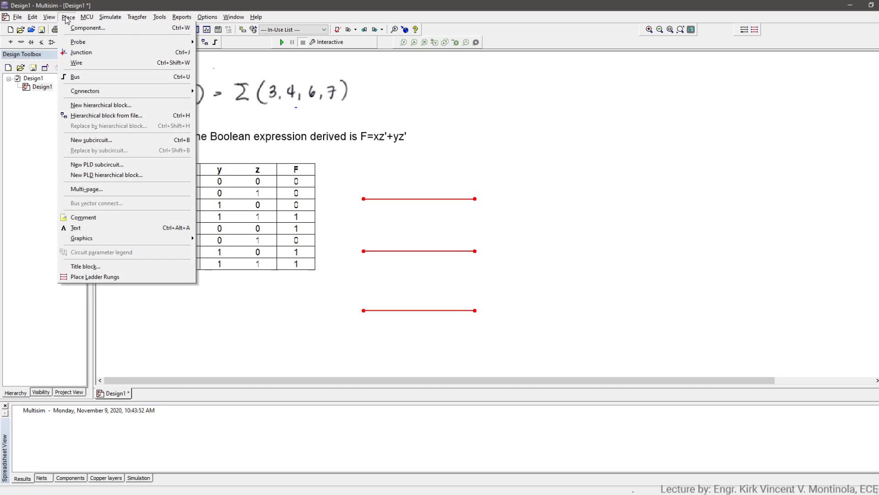
click(98, 225)
click(369, 188)
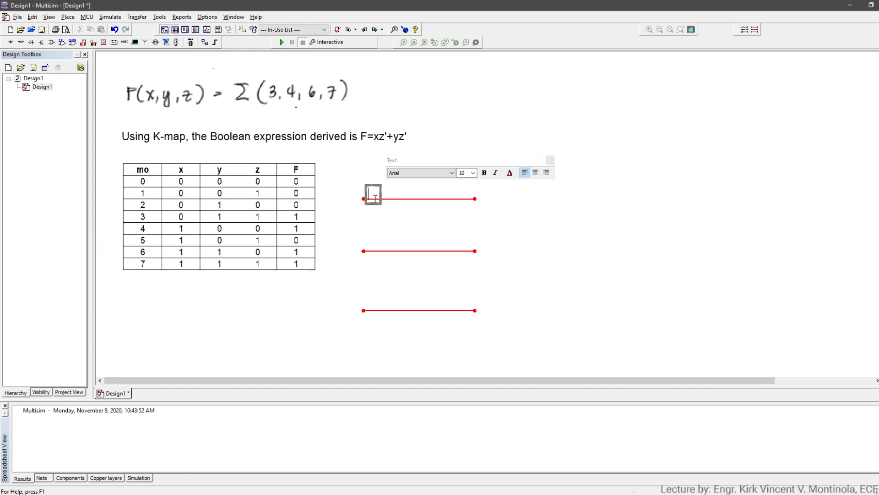
text(X)
click(369, 244)
click(368, 248)
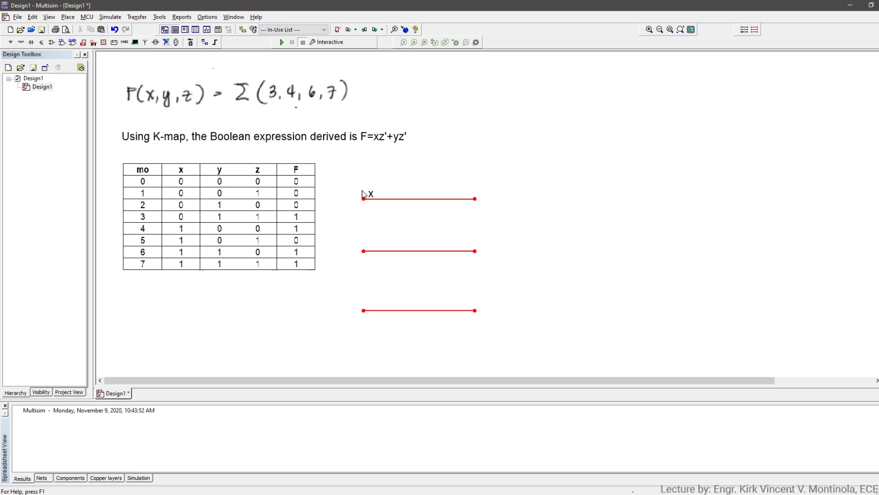
- Add the text label y at the start of the middle wire and z at the start of the lowest wire
key(ctrl+alt+a)
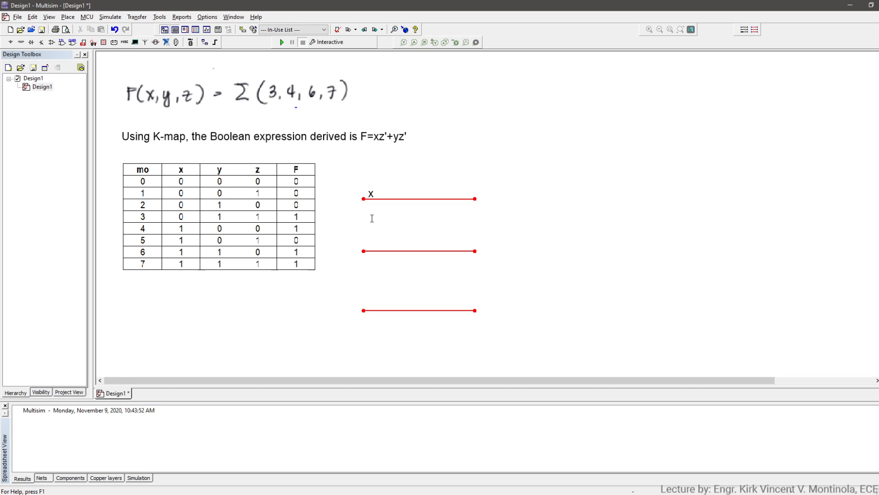
click(370, 245)
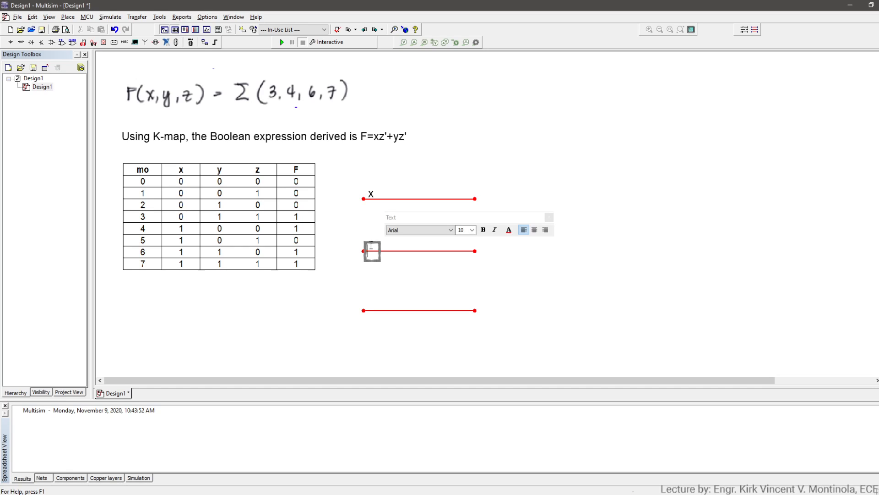
text(y)
click(369, 301)
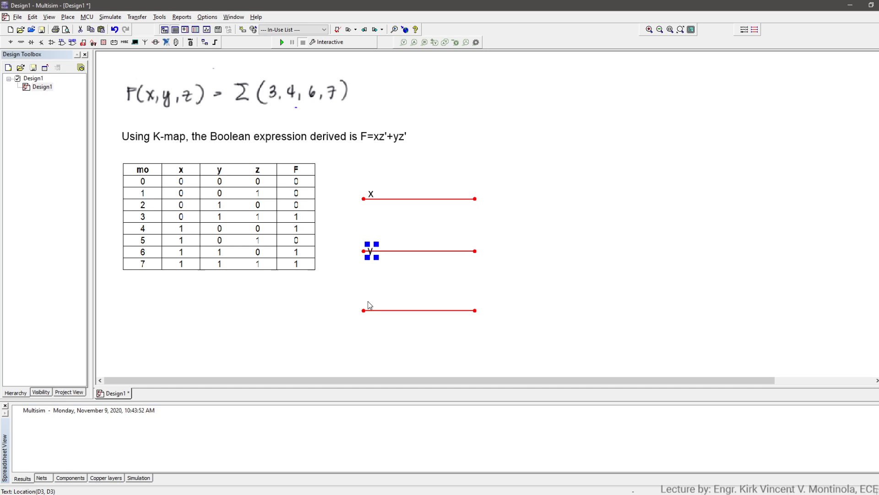
click(369, 301)
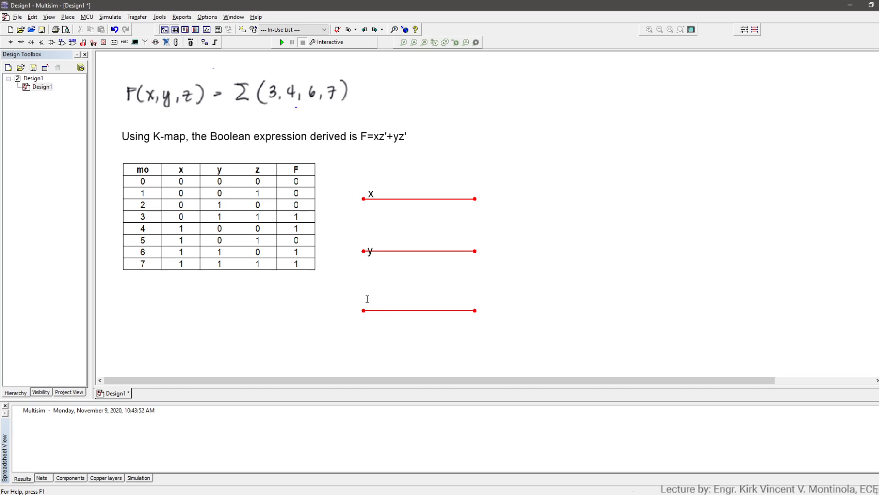
click(365, 299)
text(z)
click(516, 326)
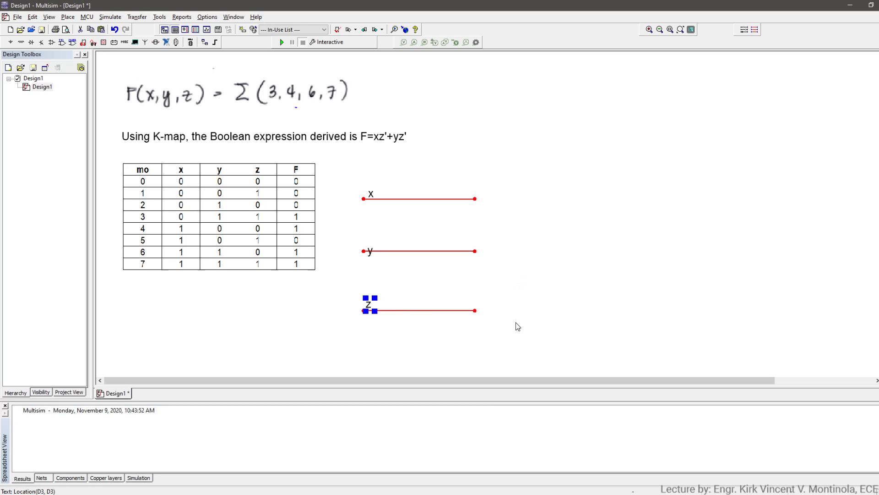
click(519, 322)
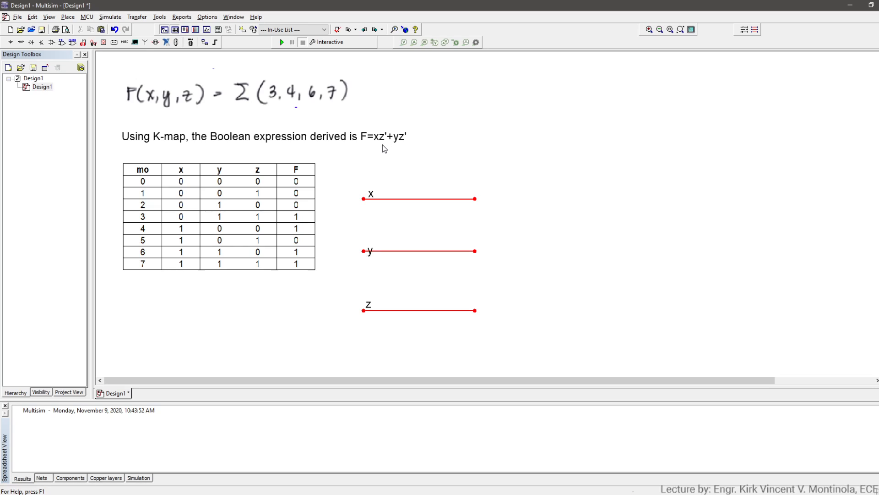
- Correct the Boolean expression in the K-map note to F=xz'+yz by removing the last prime mark
click(404, 139)
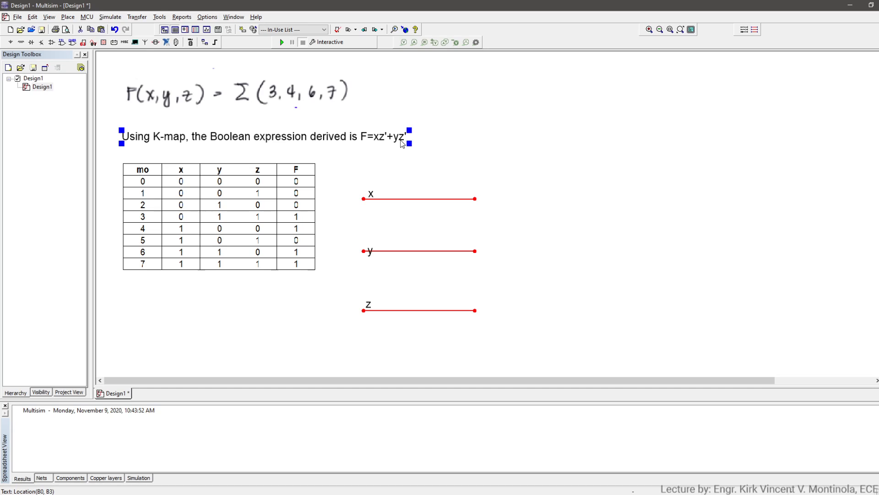
double_click(402, 143)
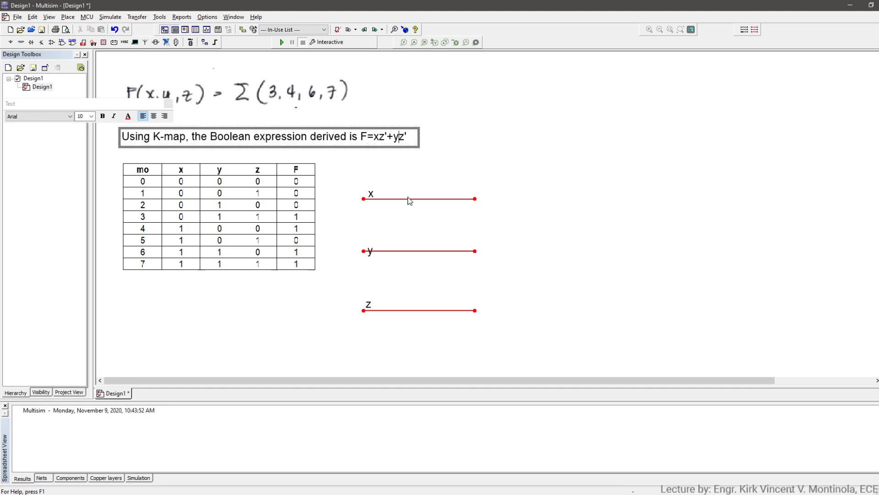
key(Delete)
click(504, 191)
click(577, 210)
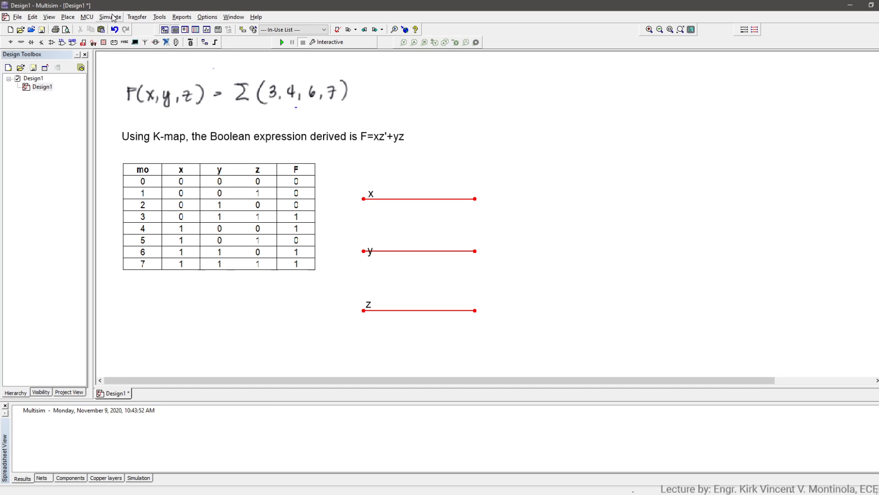
- Find the NOT component and place one inverter with its input on the free end of the z wire
click(71, 17)
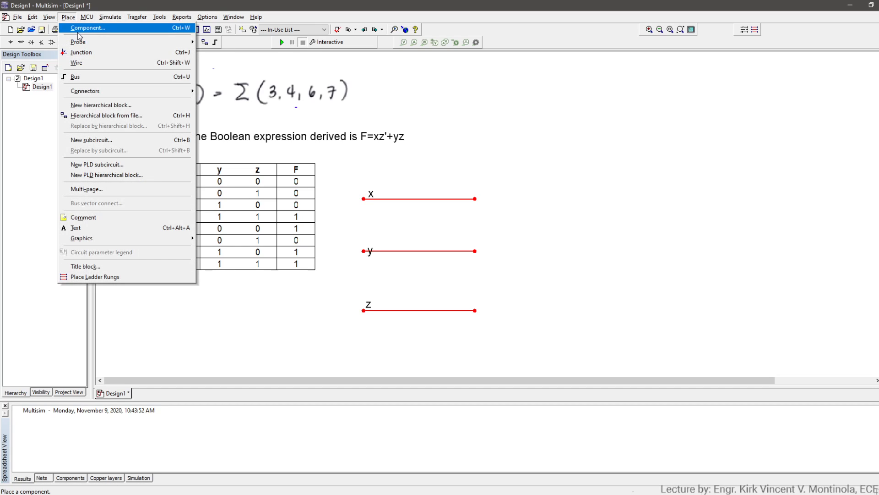
click(79, 30)
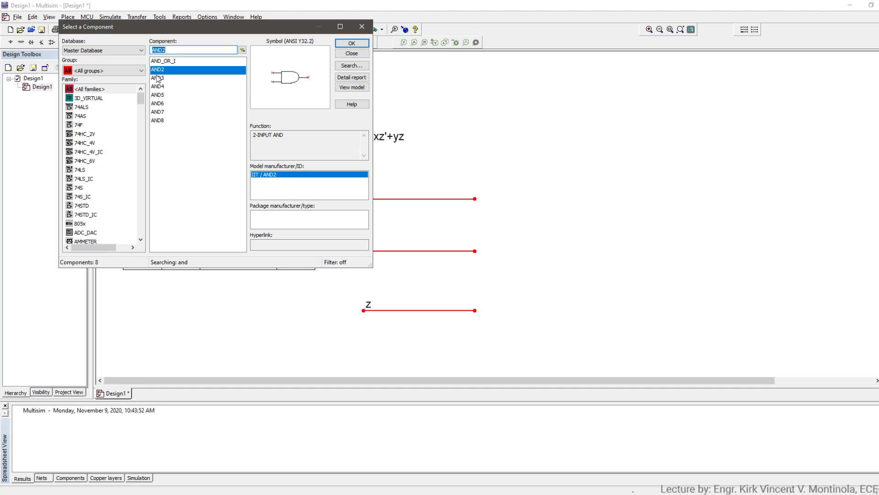
text(not)
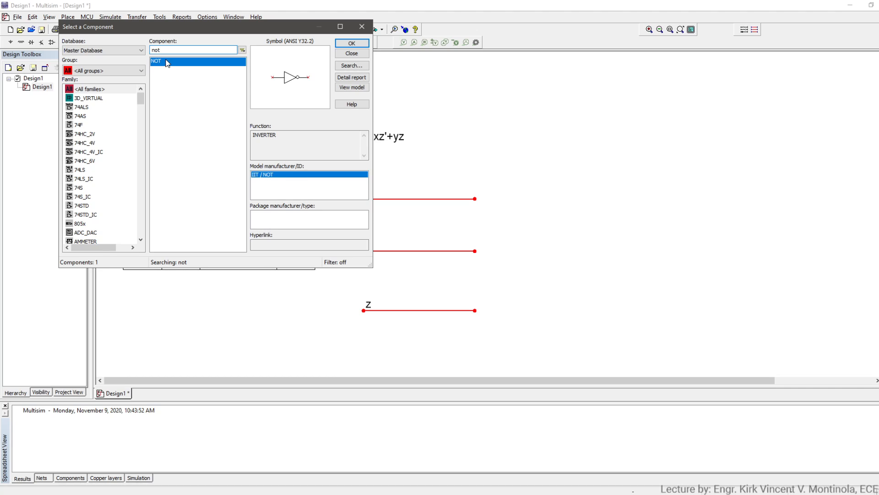
double_click(164, 61)
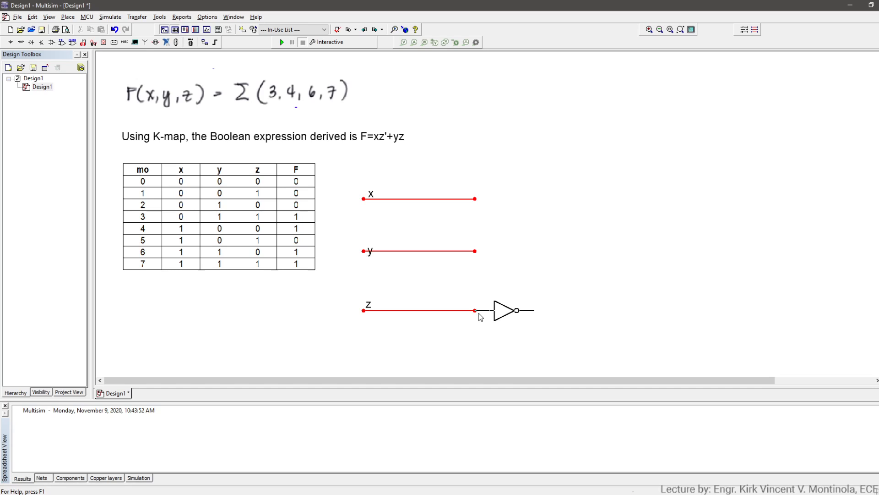
click(480, 316)
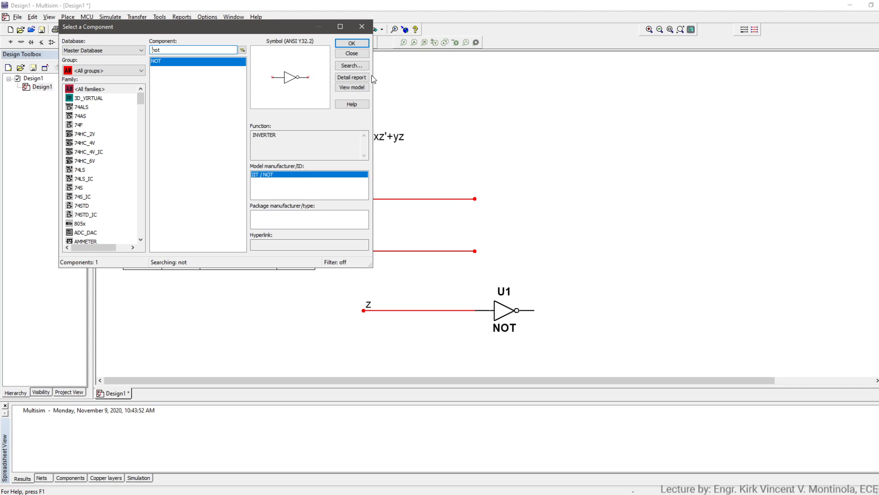
click(362, 26)
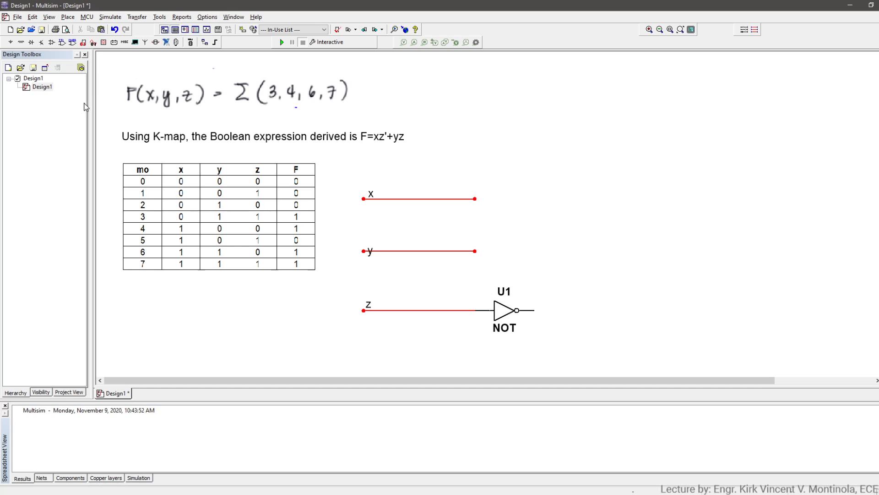
- Find the AND2 component and place one 2-input AND gate beyond the free ends of the x and y wires
click(68, 17)
click(91, 32)
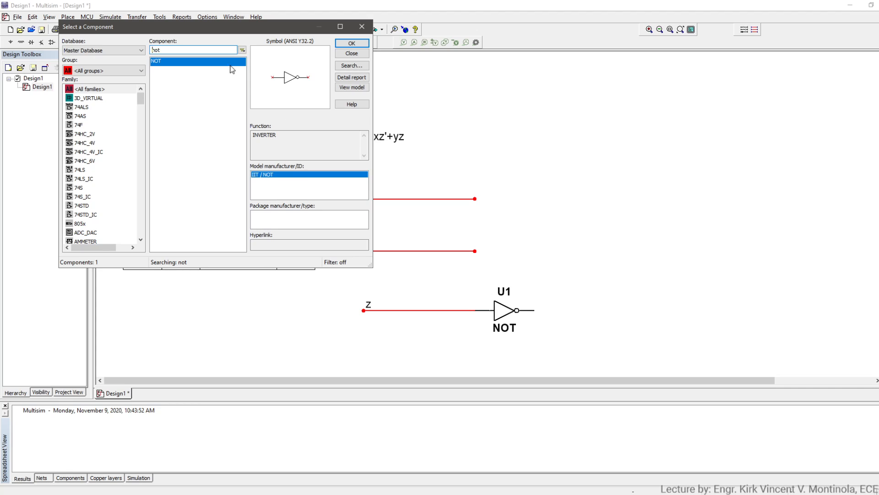
drag(195, 49, 139, 48)
text(and)
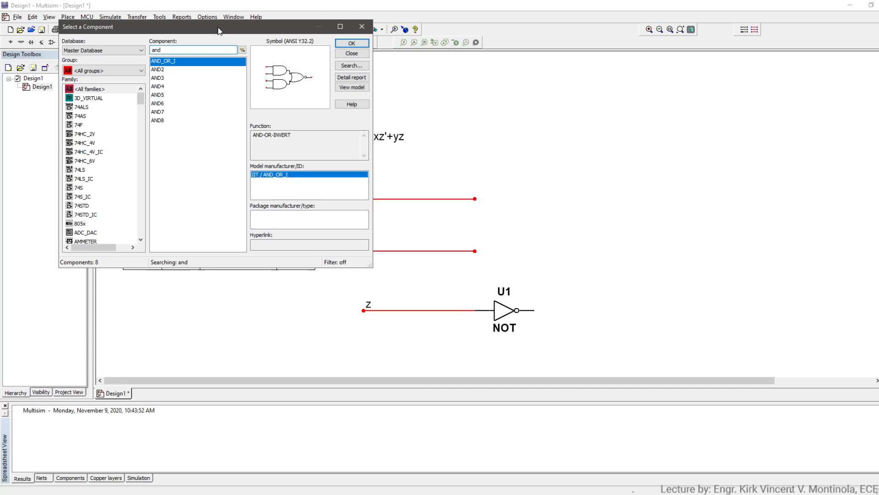
drag(217, 28, 280, 200)
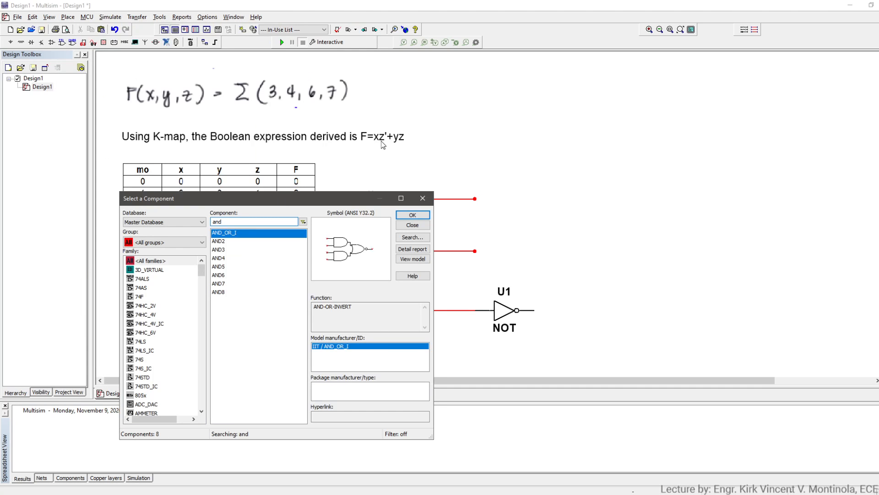
click(226, 241)
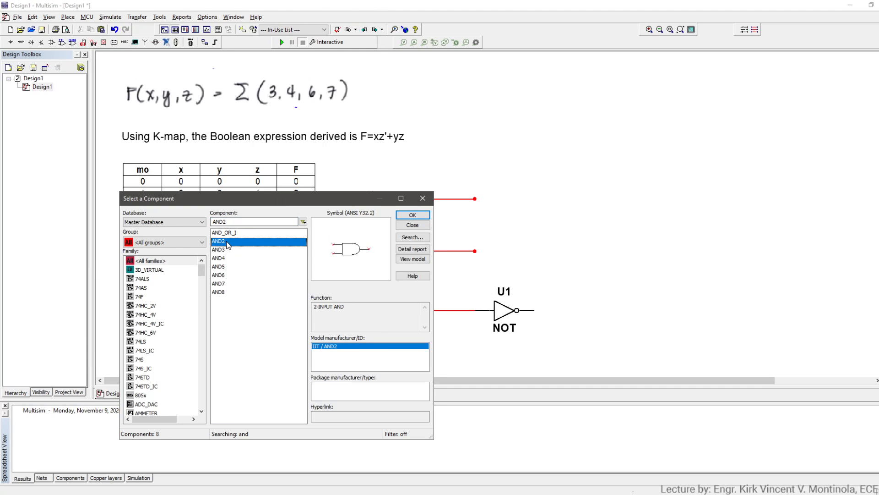
double_click(227, 244)
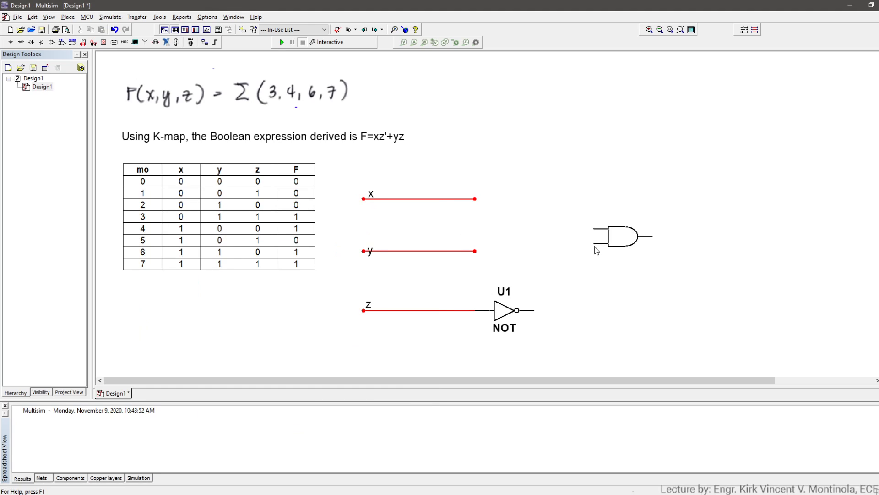
click(613, 223)
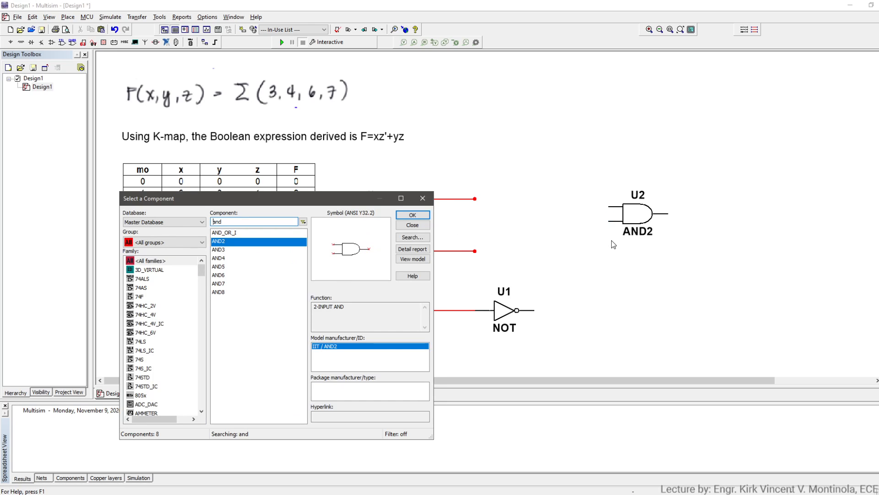
click(424, 199)
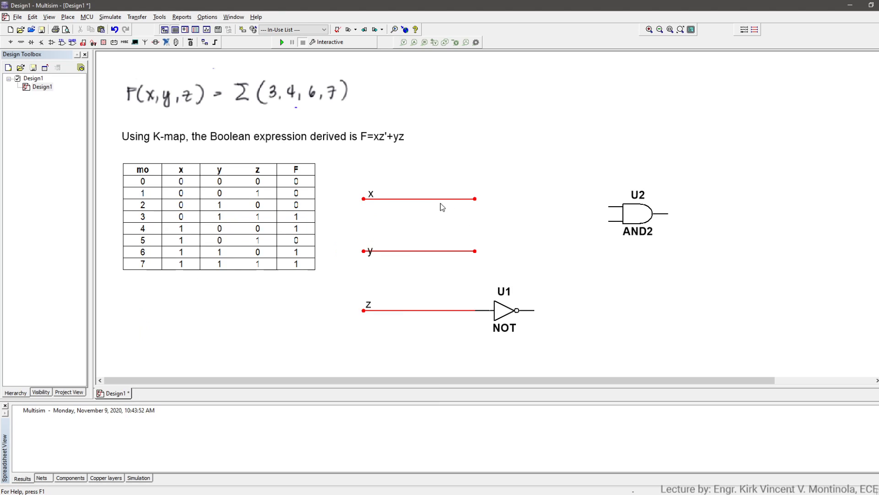
- Connect the x wire to the AND gate's upper input and run a wire from the NOT gate's output
click(476, 198)
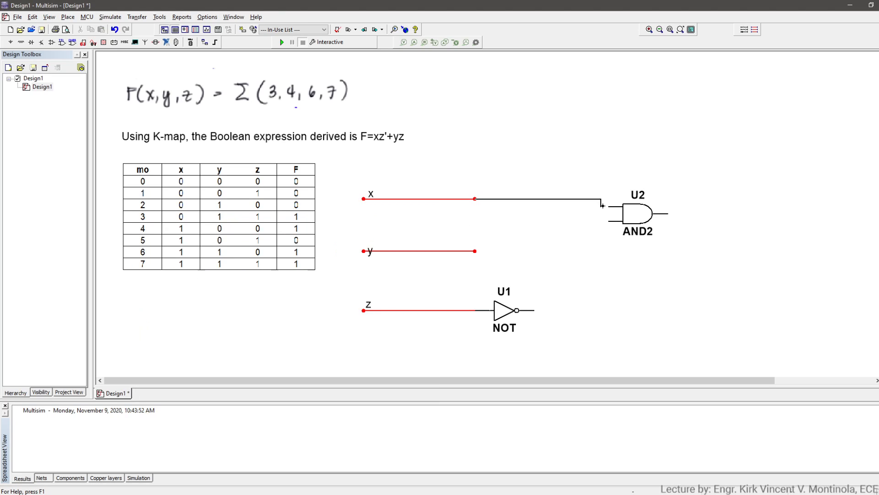
click(609, 207)
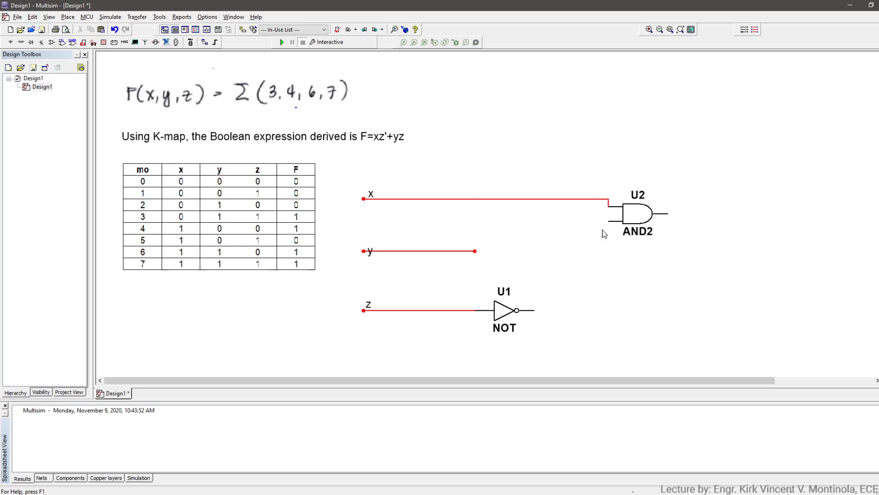
click(533, 310)
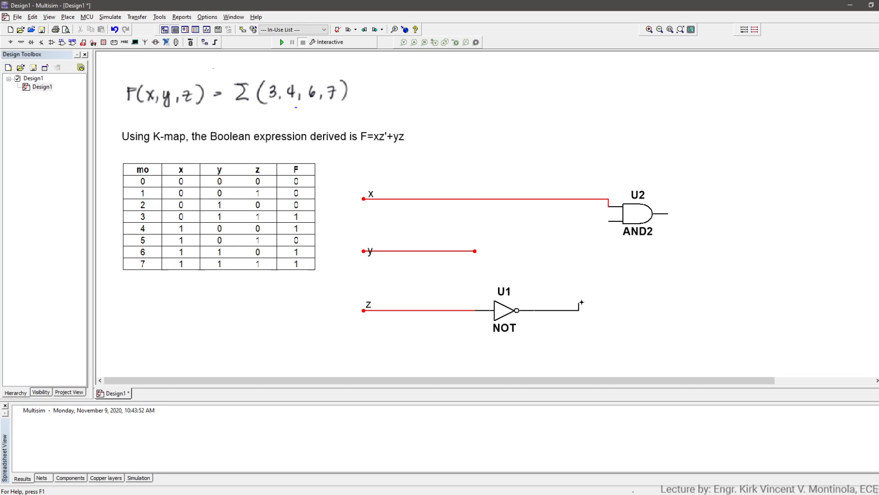
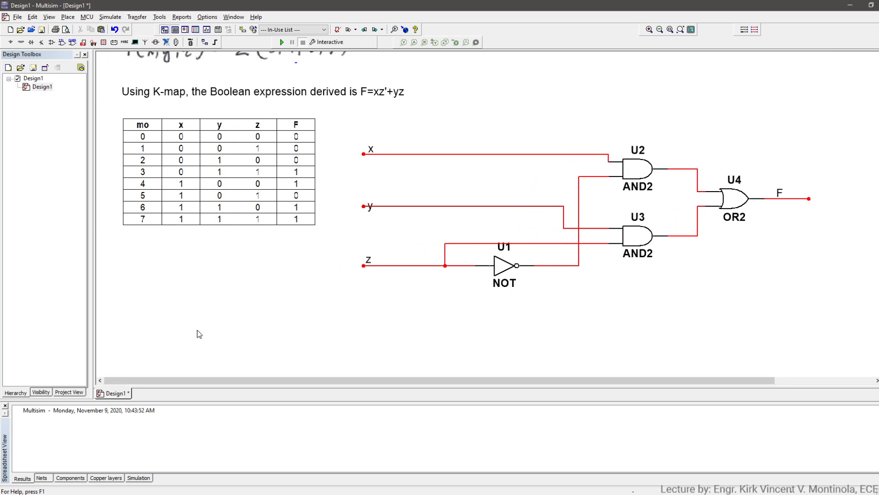
- Add a text note below the truth table reading "Let logic 1 = 5V"
click(115, 241)
text(Let Logi)
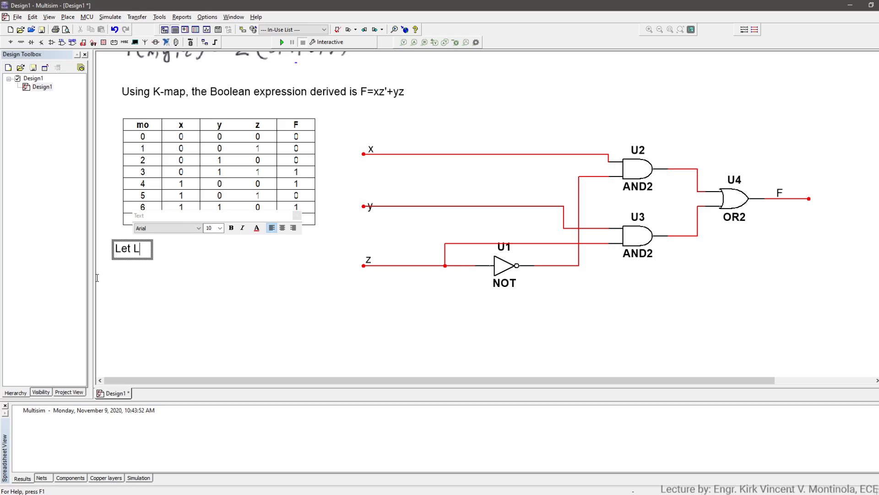
key(BackSpace)
key(BackSpace)
key(BackSpace)
key(BackSpace)
text(logic)
text( 1 -=)
key(BackSpace)
key(BackSpace)
text(= 5V)
- Add the second line "let logic 0 = 0V" to the logic-level note and finish it
key(Return)
text(let Lo)
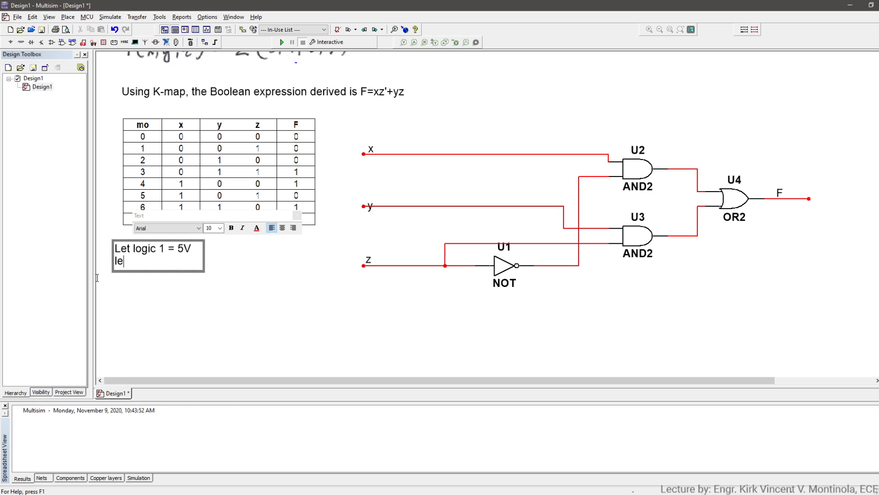
key(BackSpace)
key(BackSpace)
text(logic 0 = 0V)
click(335, 304)
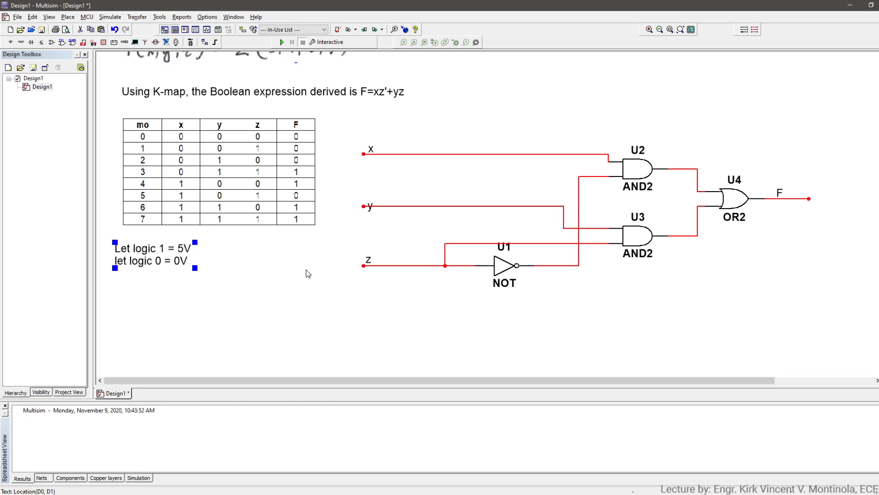
- Move the truth table slightly up and to the left, away from the circuit's input wires
drag(287, 182, 264, 175)
click(303, 259)
click(371, 266)
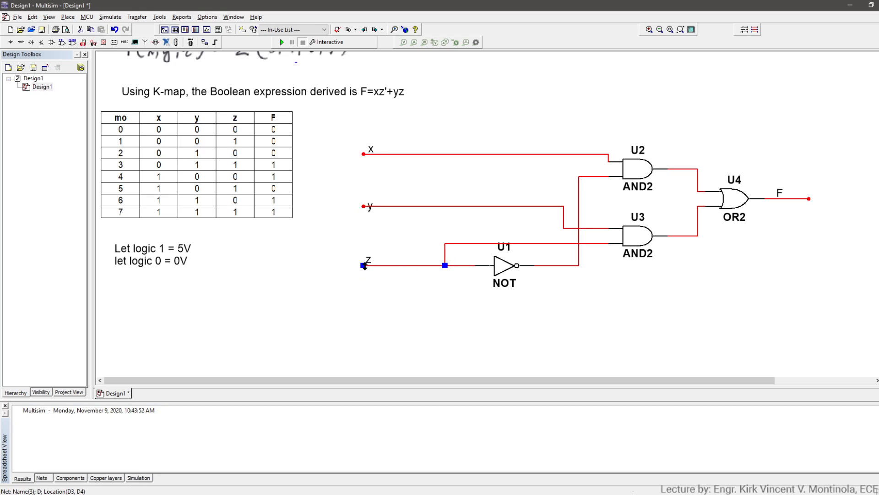
click(337, 297)
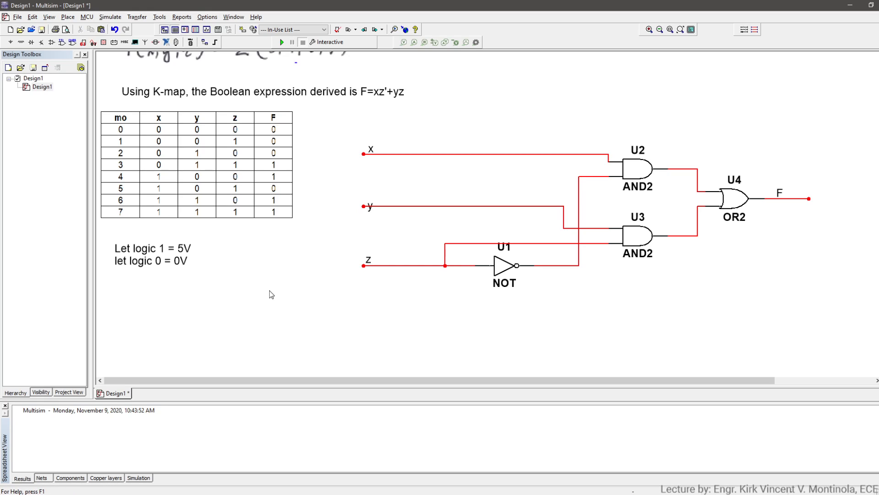
- Find the SPDT component and place one interactive switch below the logic-level note
key(ctrl+w)
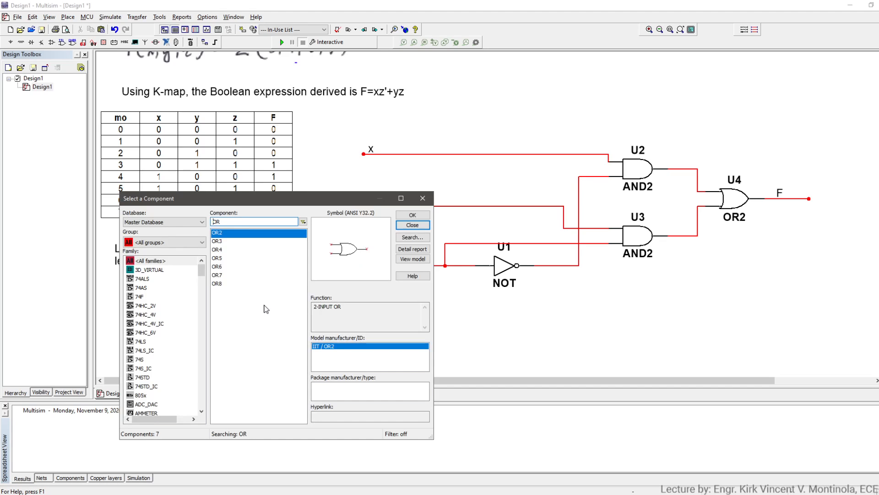
click(422, 199)
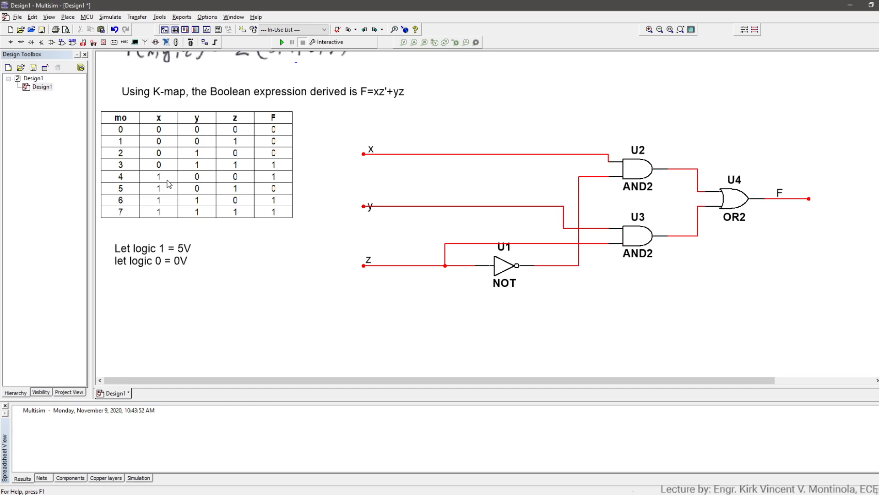
key(ctrl+w)
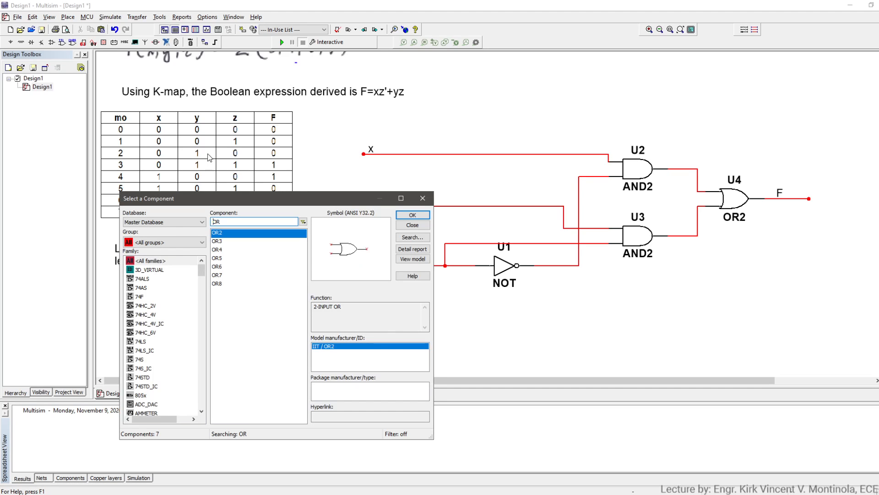
drag(243, 219, 211, 223)
text(s)
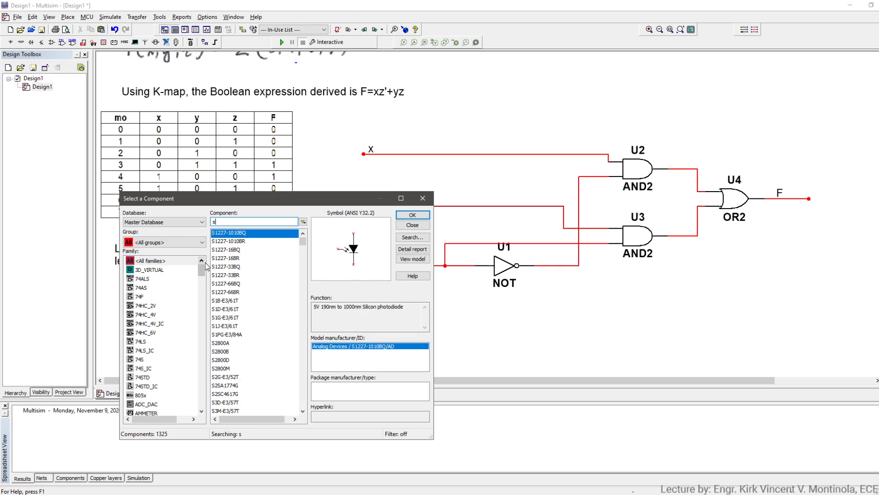
text(pdt)
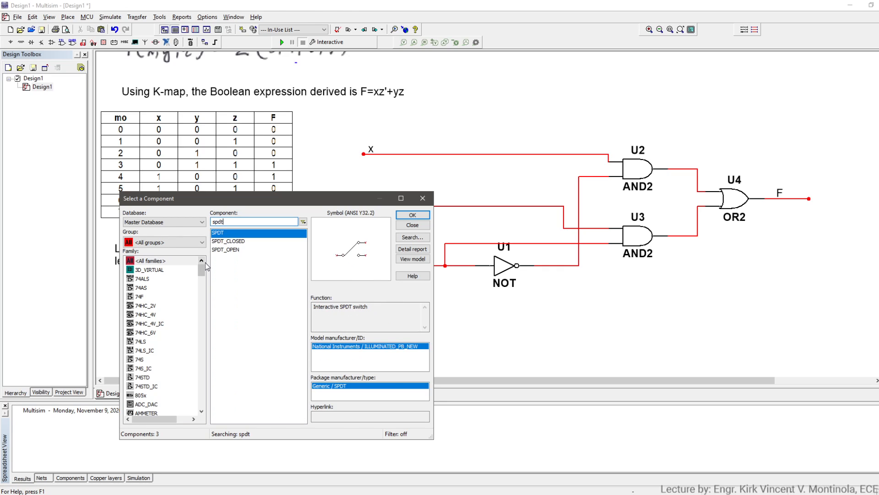
double_click(240, 233)
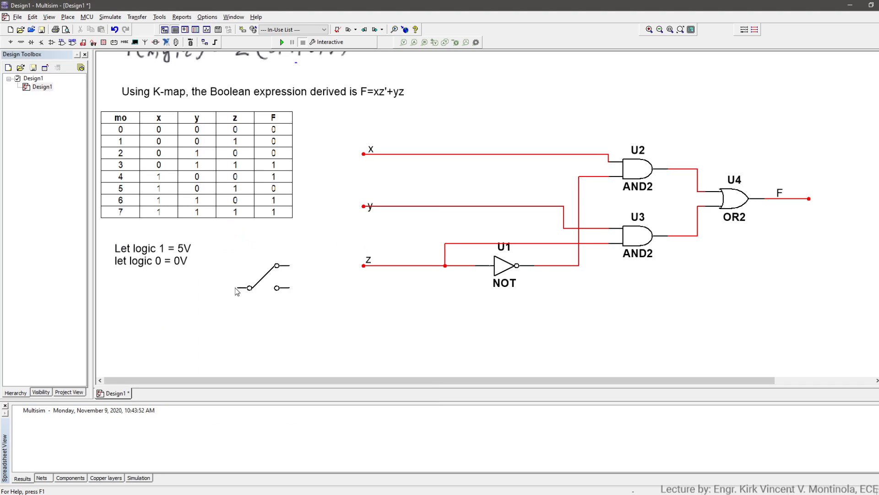
key(Escape)
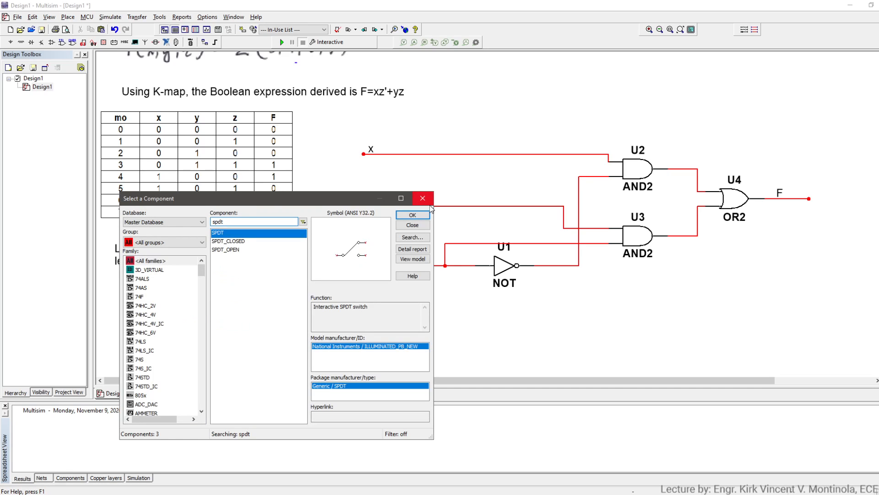
click(431, 204)
click(198, 289)
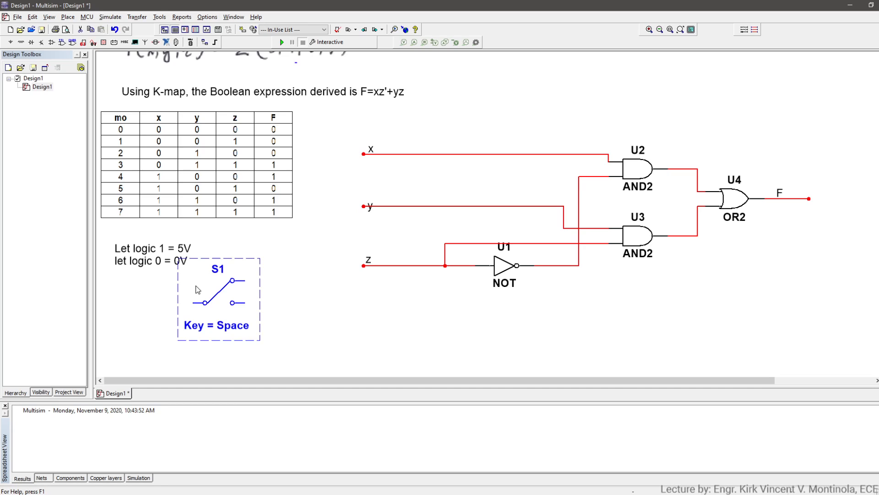
- Rotate the SPDT switch 90° clockwise so its two throws face down, and move it clear below the logic-level note
key(ctrl+r)
click(312, 343)
double_click(217, 318)
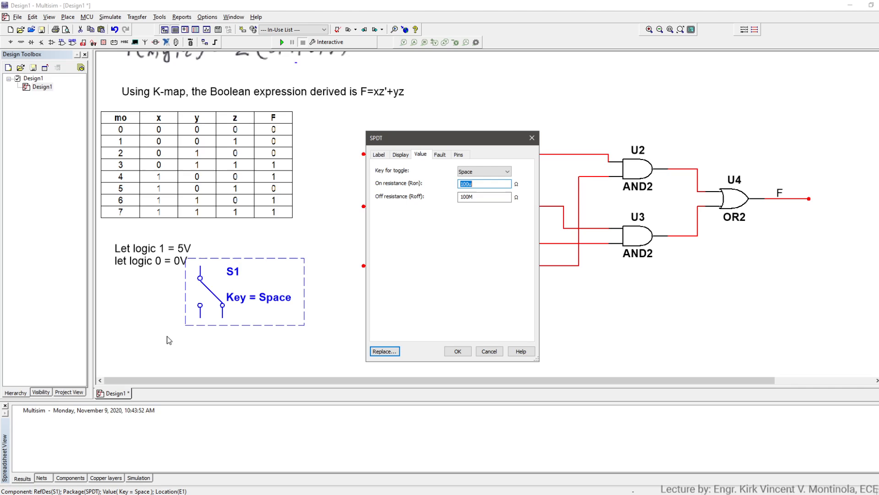
click(490, 353)
click(275, 316)
drag(243, 313, 185, 350)
- Copy the SPDT switch twice, placing the copies in a row to its right with the last one below the z wire
key(ctrl+c)
key(ctrl+v)
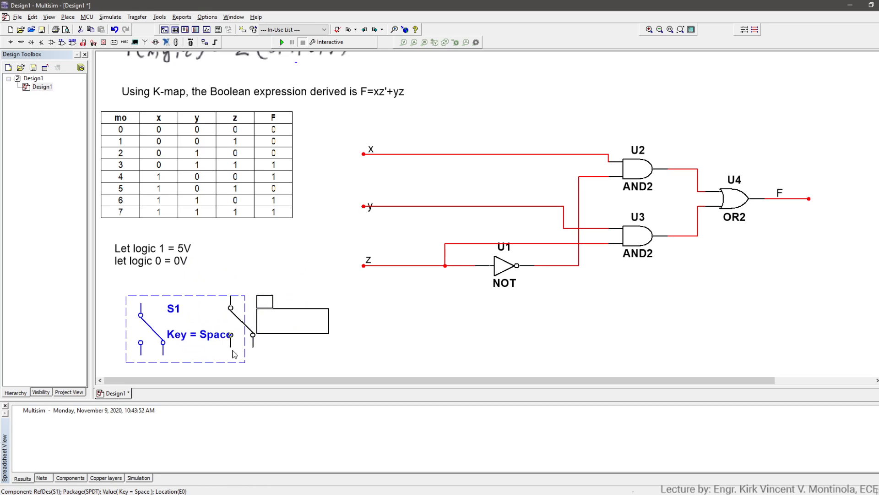
click(265, 358)
click(346, 355)
key(ctrl+v)
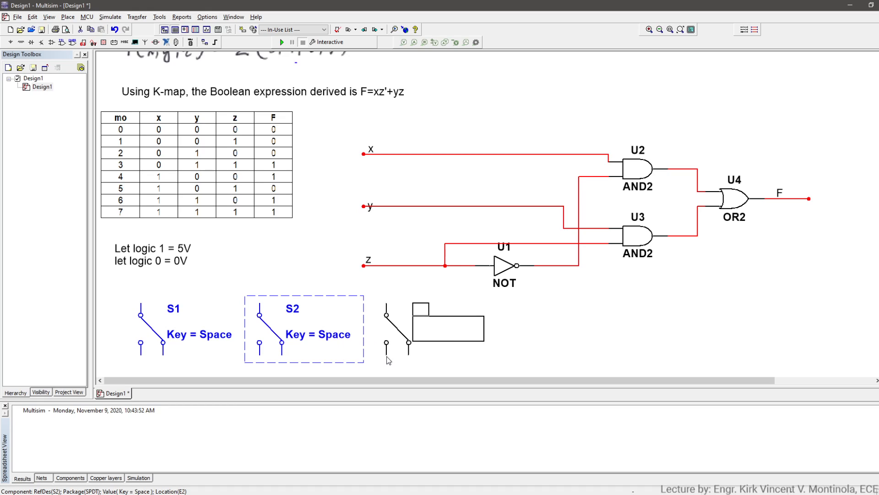
click(387, 356)
- Wire the common terminals of switches S3, S2 and S1 to the z, y and x input wires respectively
click(385, 304)
click(386, 265)
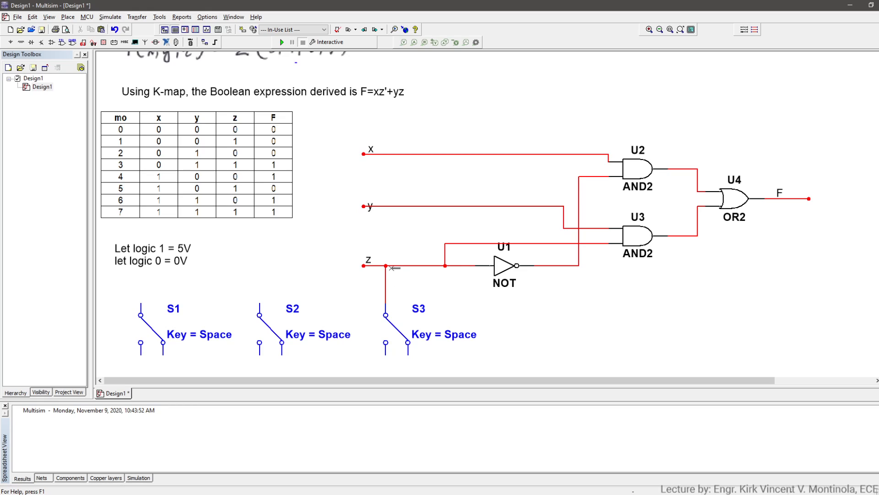
click(259, 303)
click(364, 207)
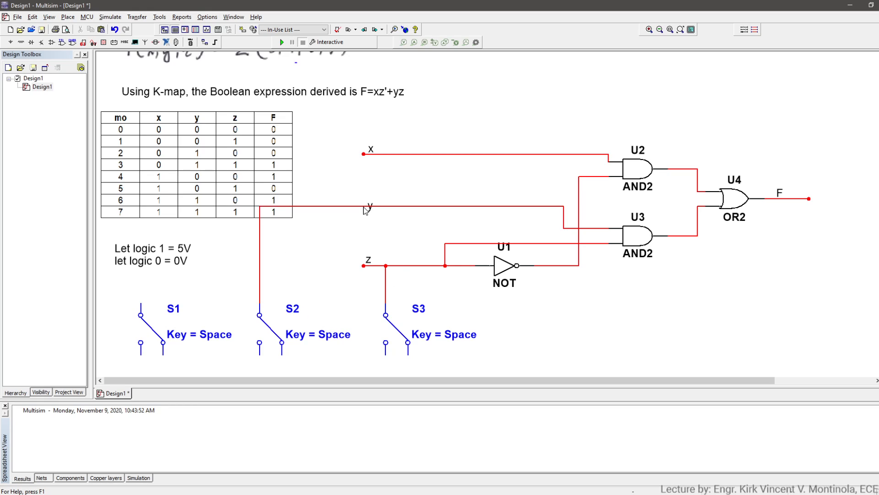
click(140, 304)
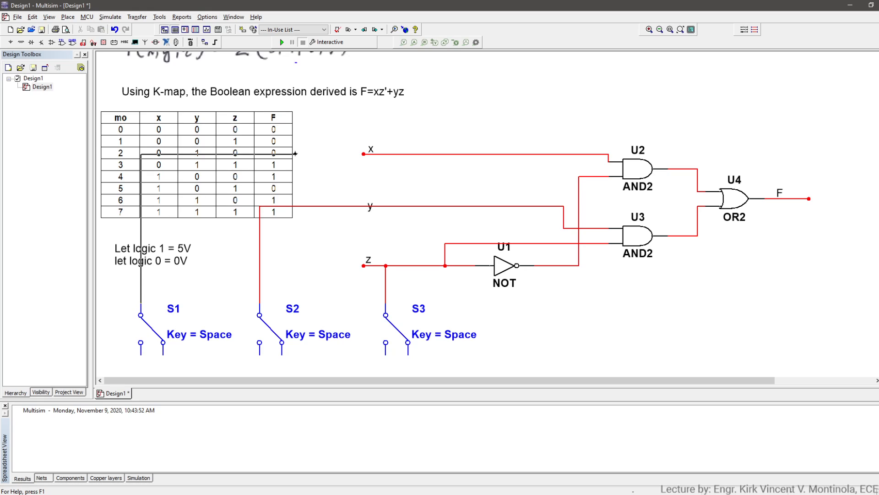
click(363, 155)
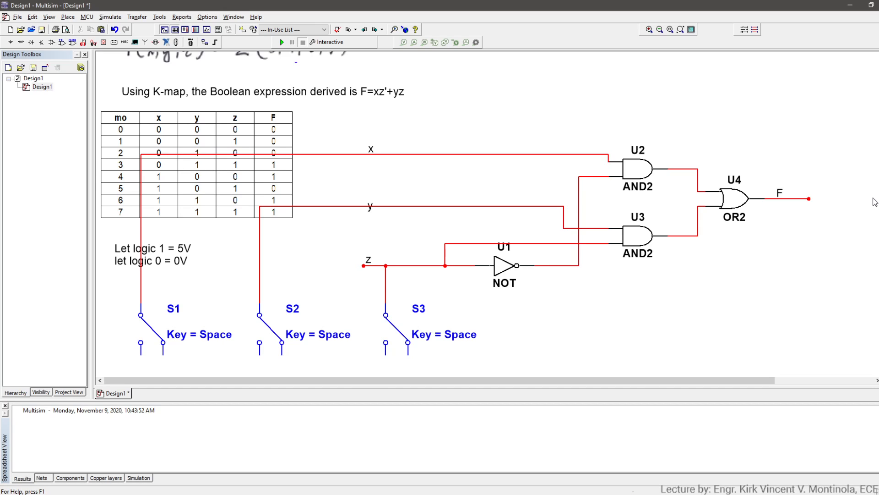
- Find the DC_POWER component and place one voltage source below the switches
scroll(458, 215, down, 5)
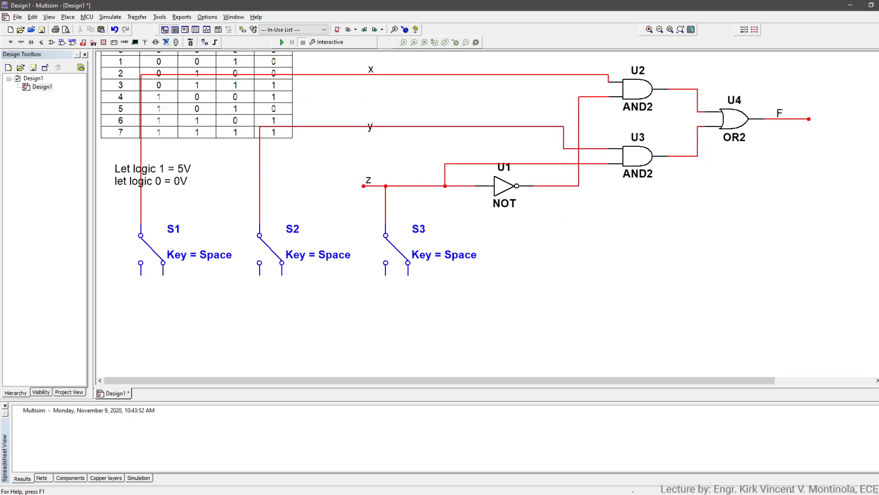
key(ctrl+w)
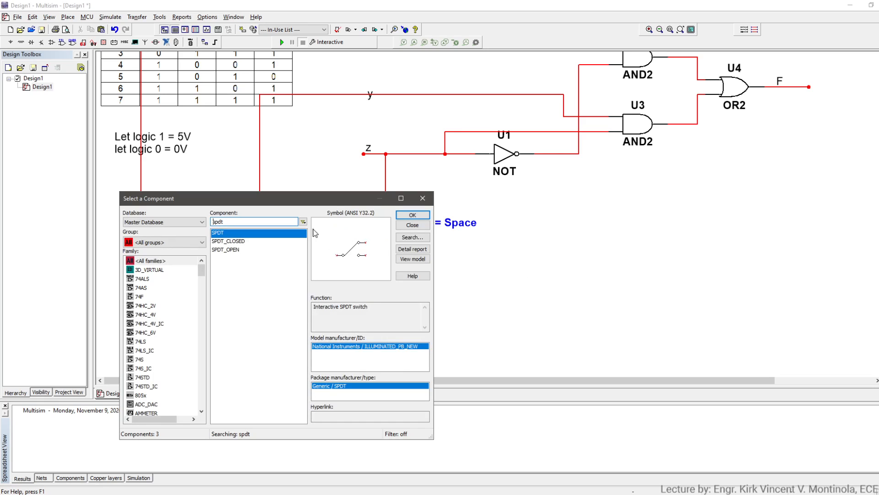
text(dc)
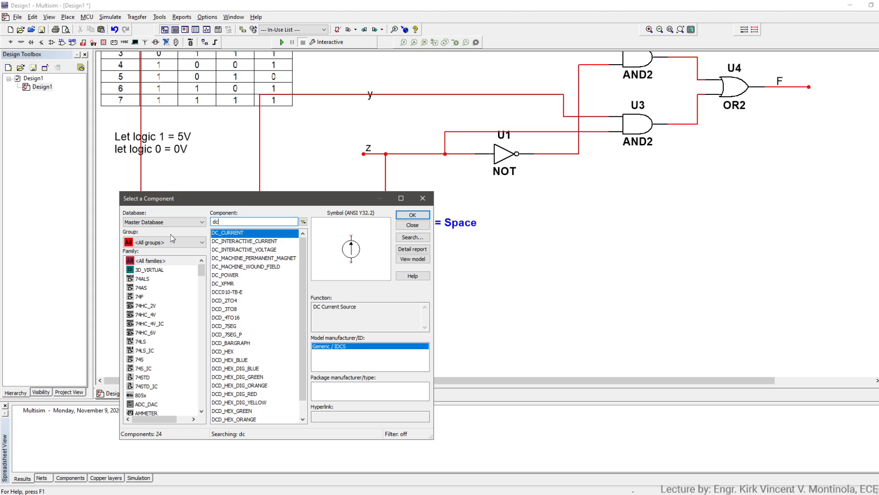
text(_po)
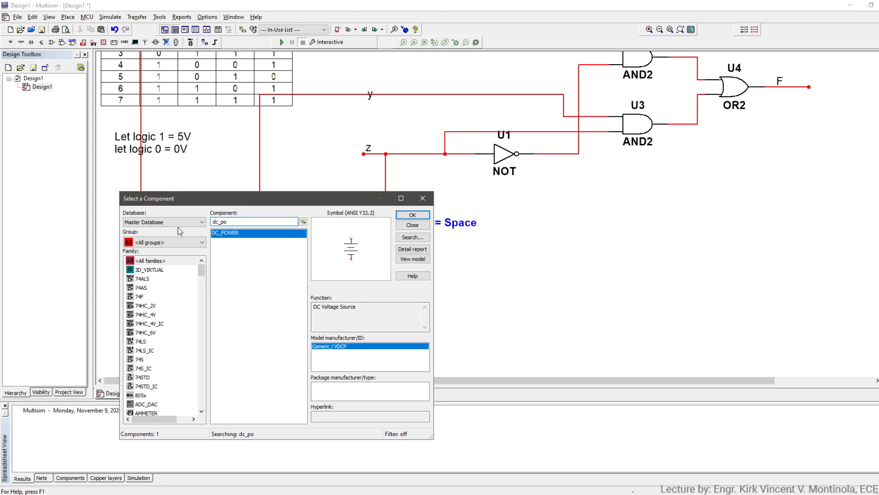
double_click(224, 233)
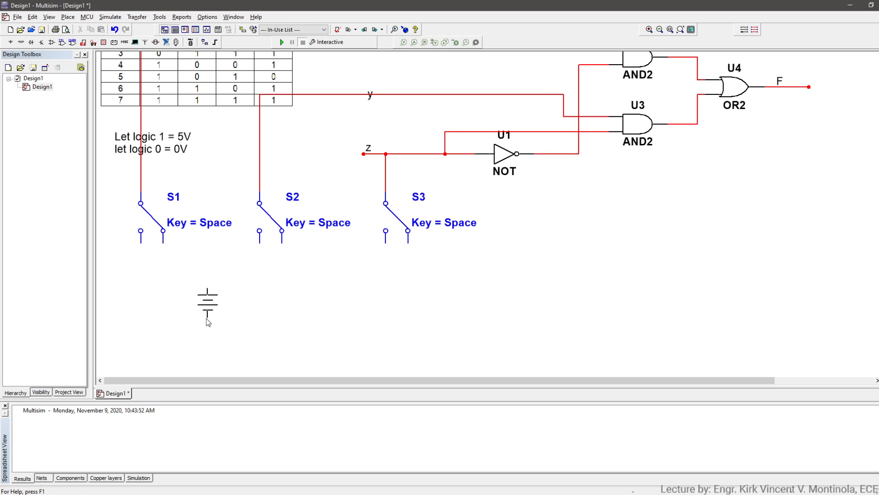
key(Escape)
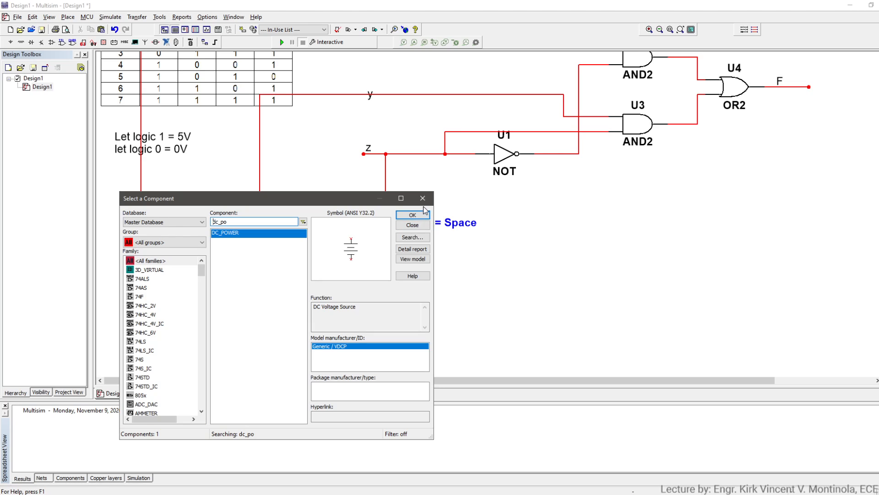
click(422, 214)
- Set the DC source's voltage to 5 V
click(220, 307)
double_click(221, 307)
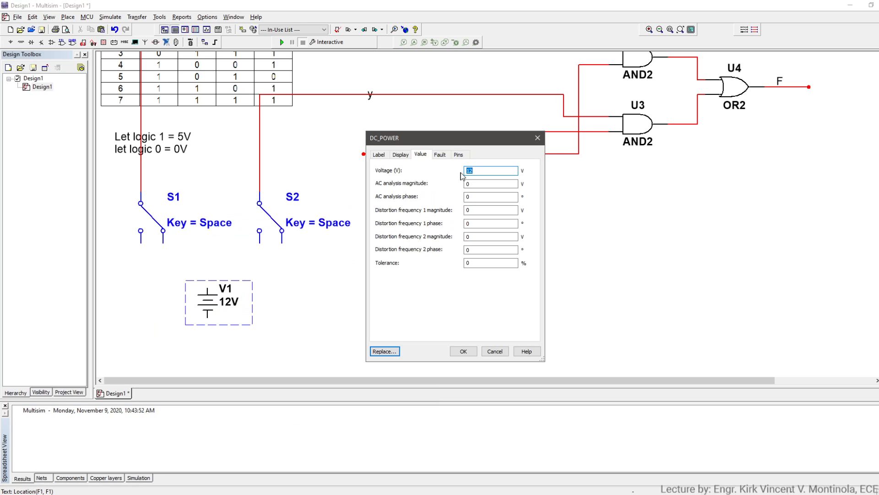
key(Return)
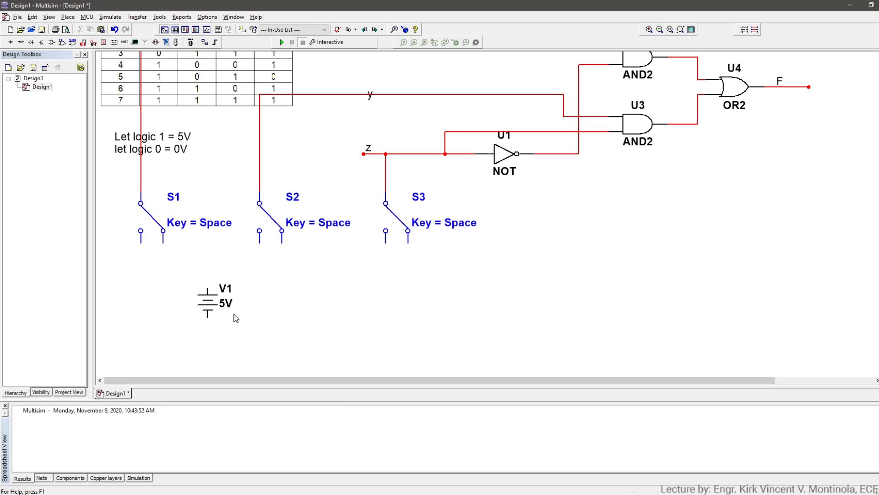
- Move the 5 V source under switch S1's left throw and place copies of it under S2 and S3
drag(207, 298, 142, 289)
key(ctrl+c)
key(ctrl+v)
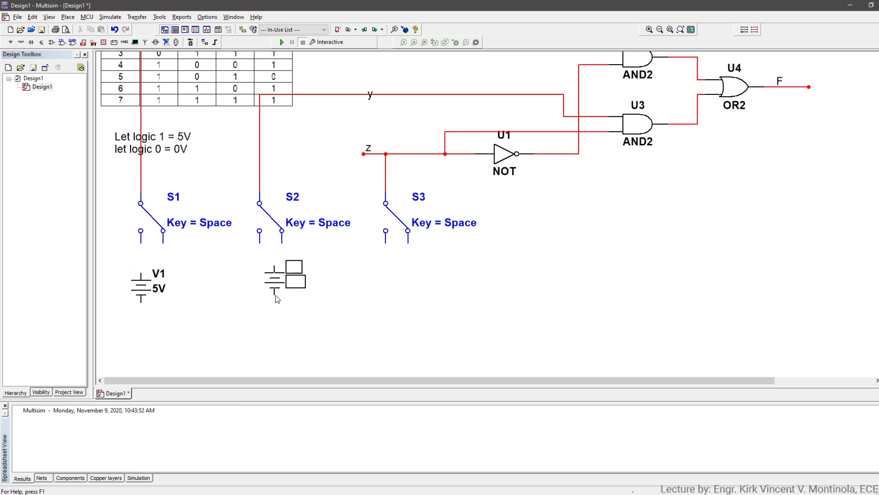
click(262, 301)
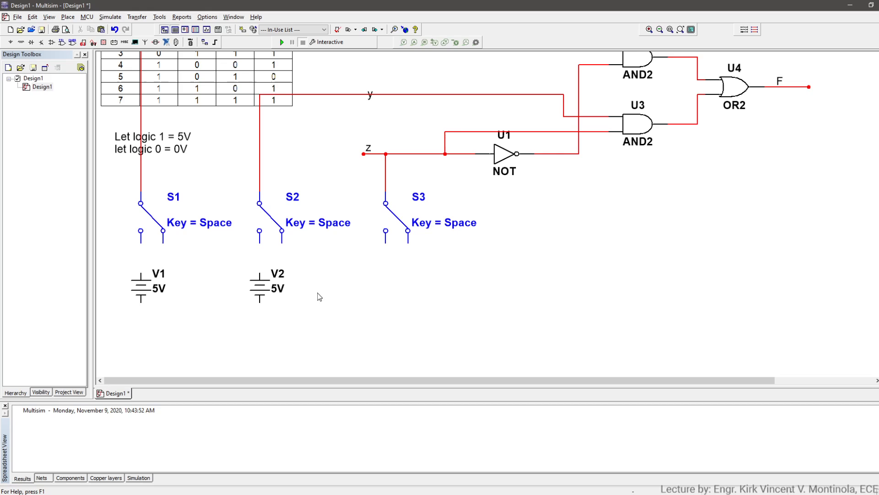
key(ctrl+v)
click(382, 302)
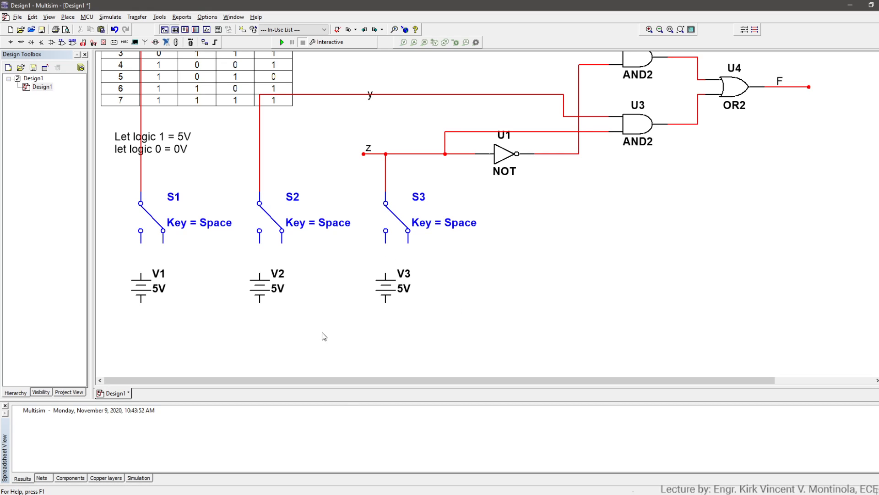
- Find the GROUND component and place one ground symbol below the middle voltage source
key(ctrl+w)
double_click(215, 222)
text(groun)
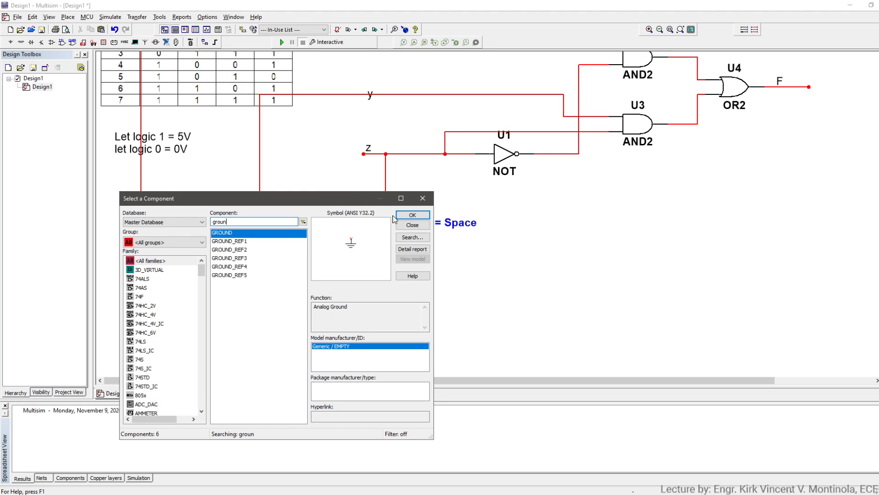
click(412, 215)
click(259, 359)
key(Escape)
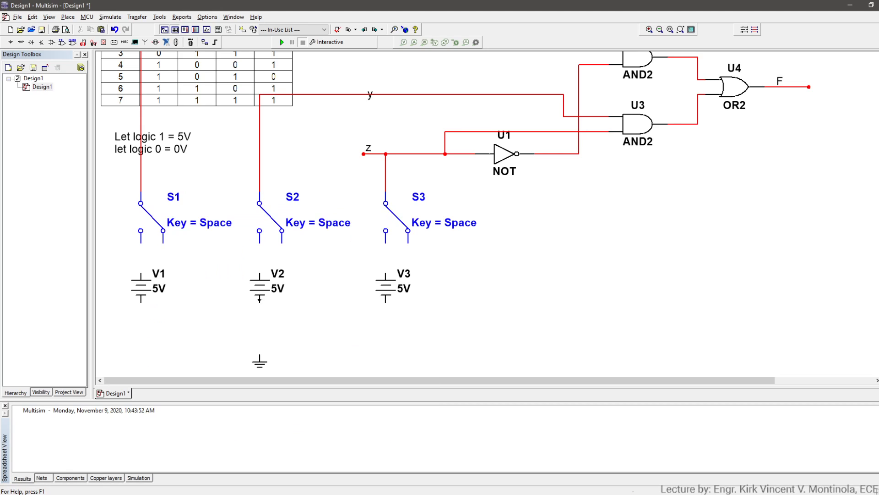
- Wire the negative terminals of all three voltage sources to the ground symbol
click(260, 301)
click(259, 356)
click(140, 302)
click(259, 347)
click(386, 301)
click(262, 346)
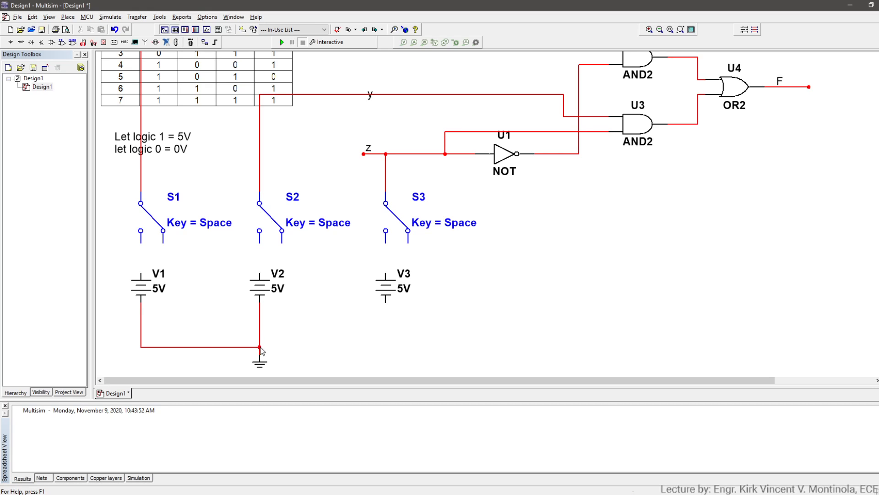
- Wire the free right throws of switches S1, S2 and S3 to the common ground line below the sources
click(163, 243)
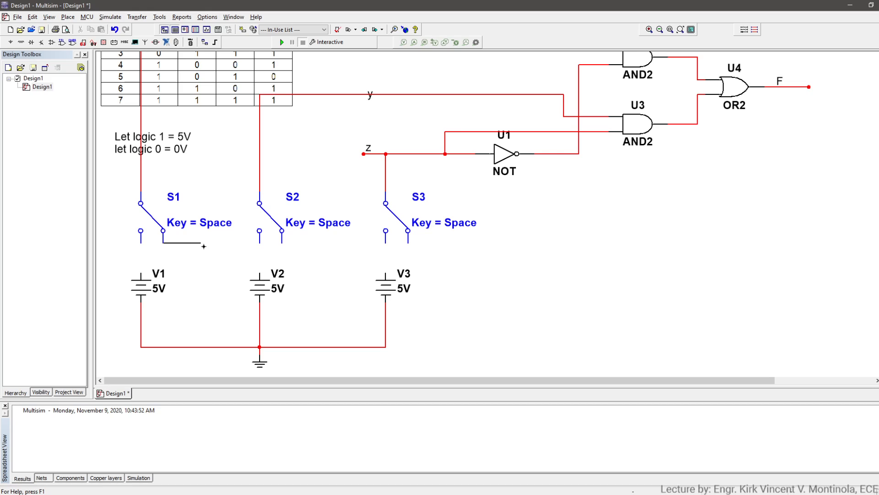
click(200, 347)
click(282, 243)
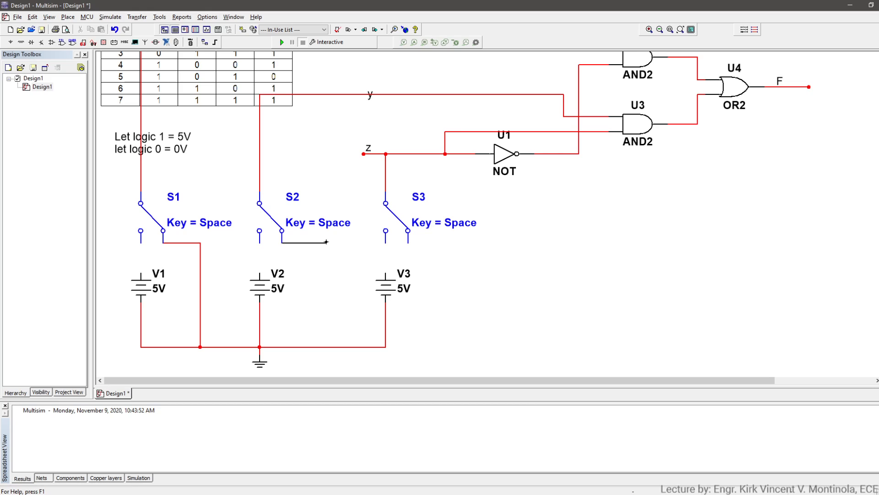
click(323, 346)
click(408, 244)
click(386, 346)
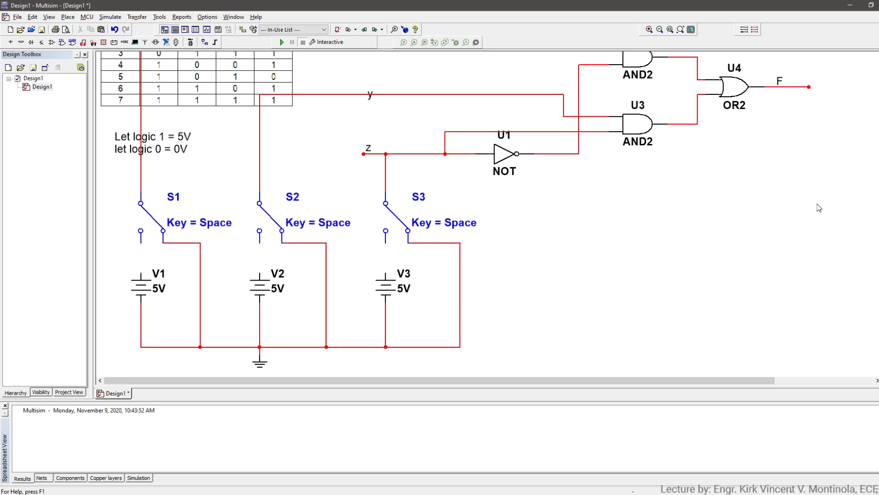
- Find VOLTMETER_V, place one below the OR gate, and wire its positive terminal to output F
scroll(863, 202, up, 2)
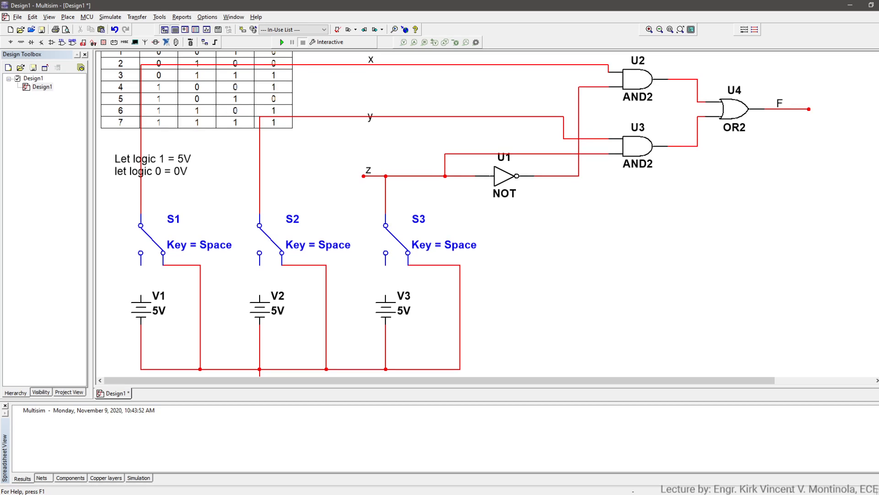
scroll(487, 213, down, 1)
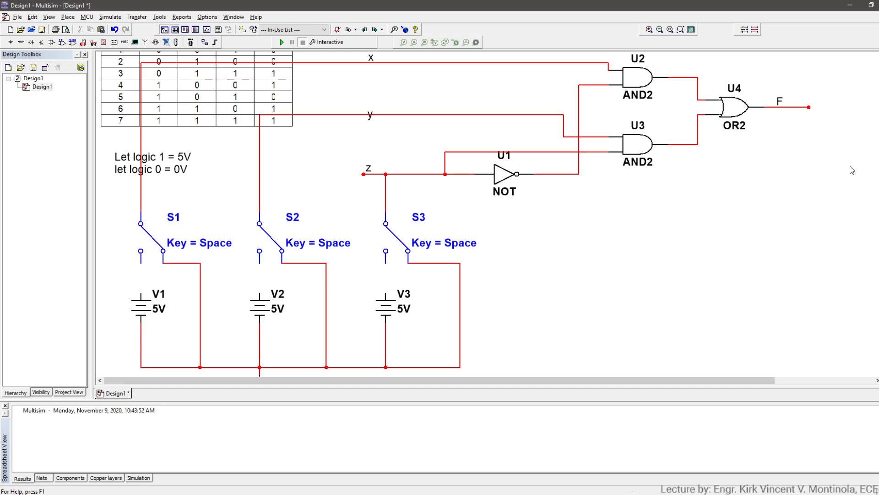
drag(663, 380, 678, 378)
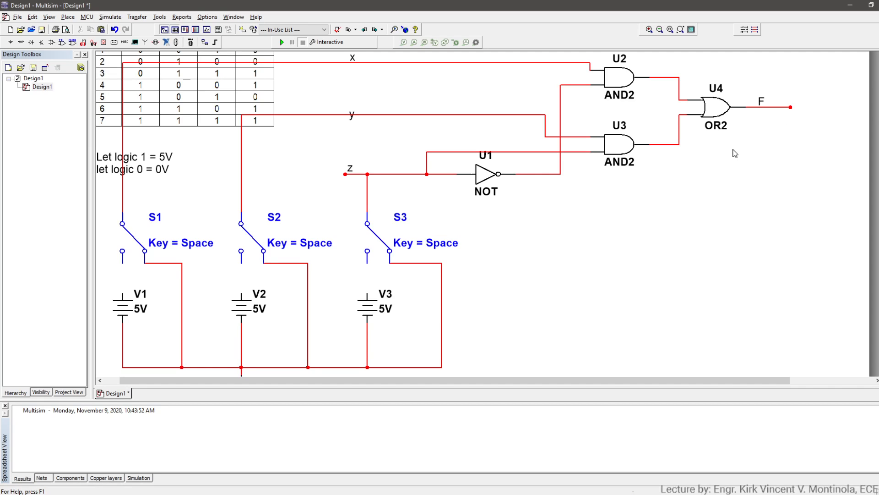
key(ctrl+w)
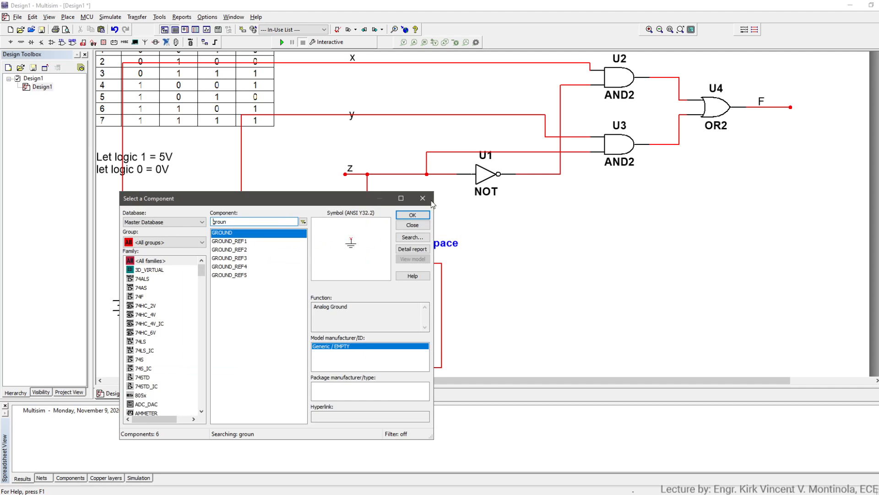
text(volt)
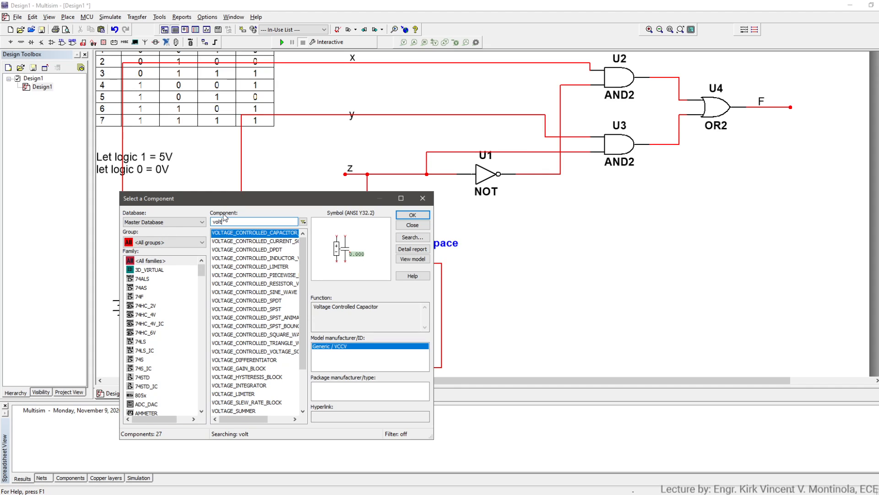
text(me)
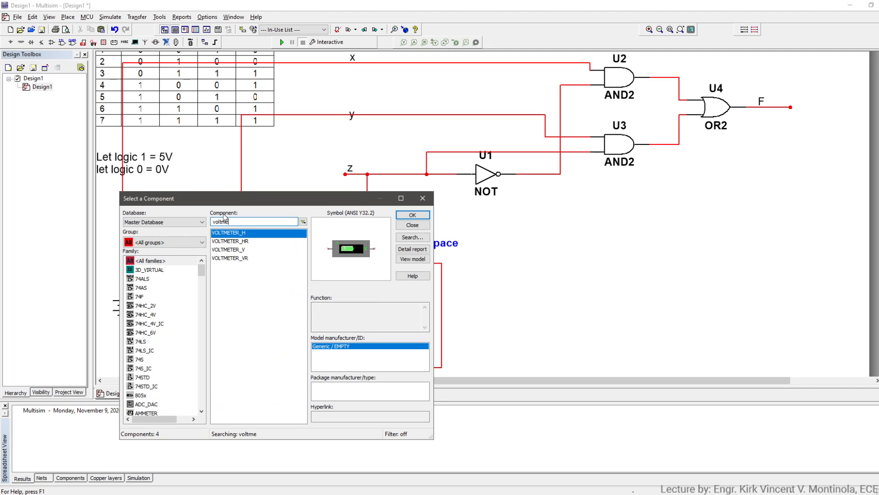
click(252, 250)
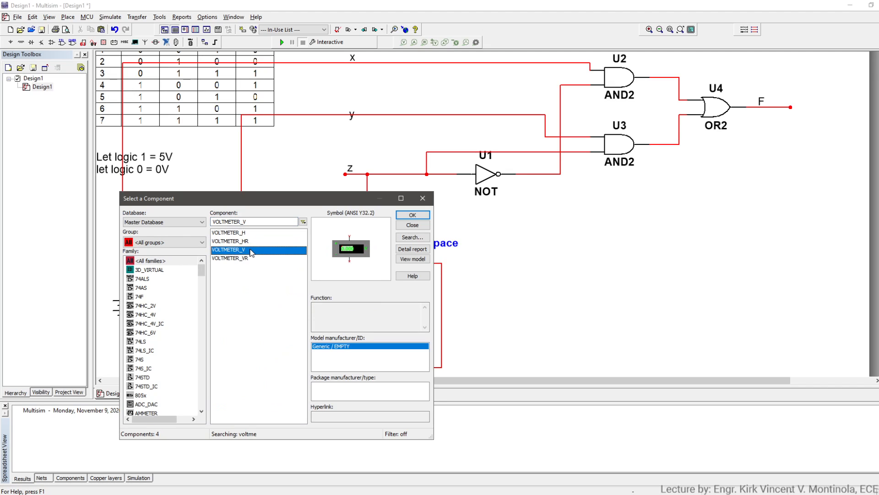
double_click(251, 250)
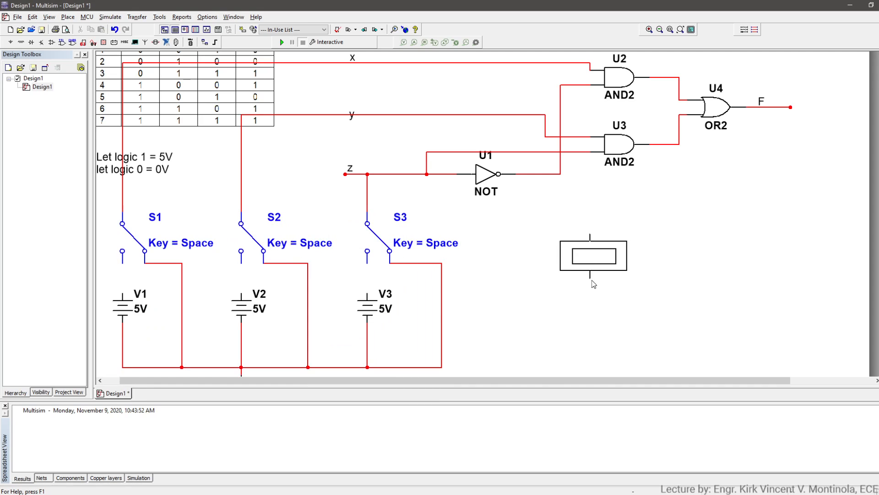
click(630, 285)
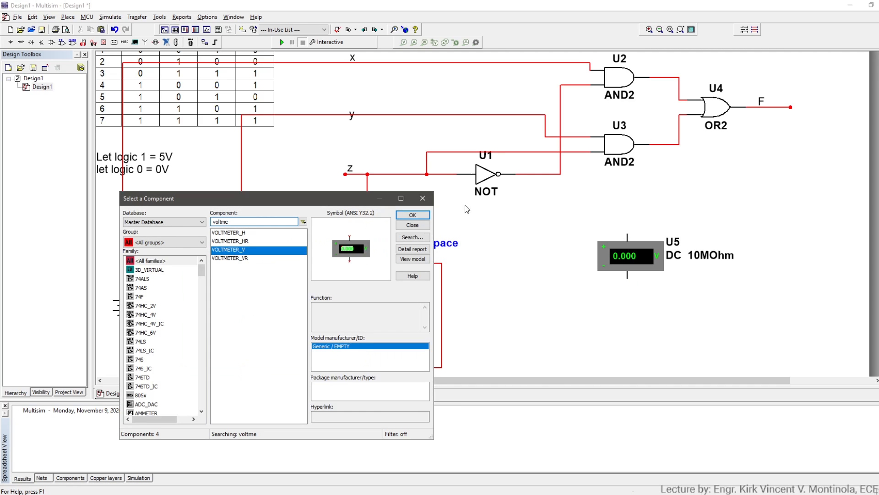
key(Escape)
click(629, 202)
click(791, 107)
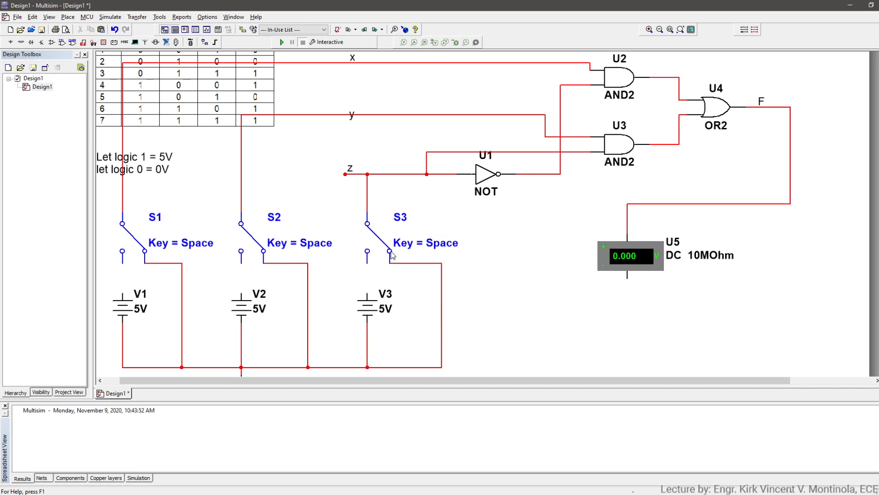
- Move the x, y and z labels beside the upper terminals of switches S1, S2 and S3
drag(353, 57, 138, 198)
click(353, 116)
drag(352, 115, 255, 197)
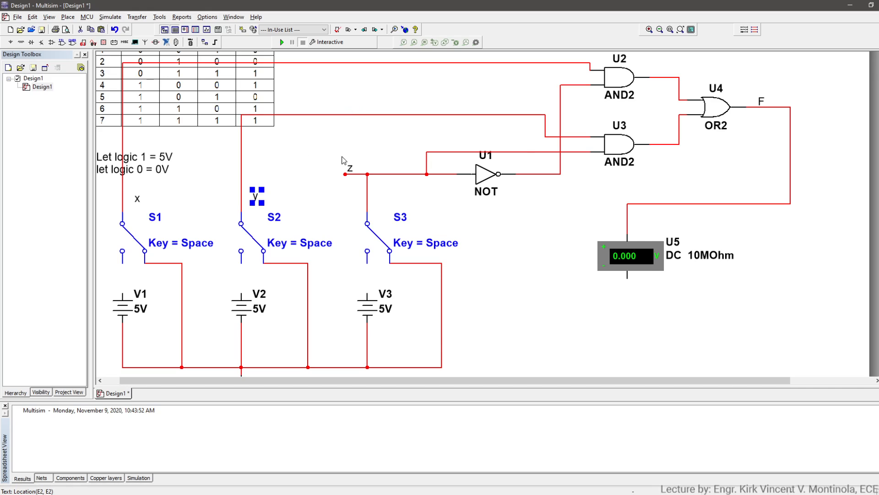
click(351, 172)
drag(351, 172, 361, 204)
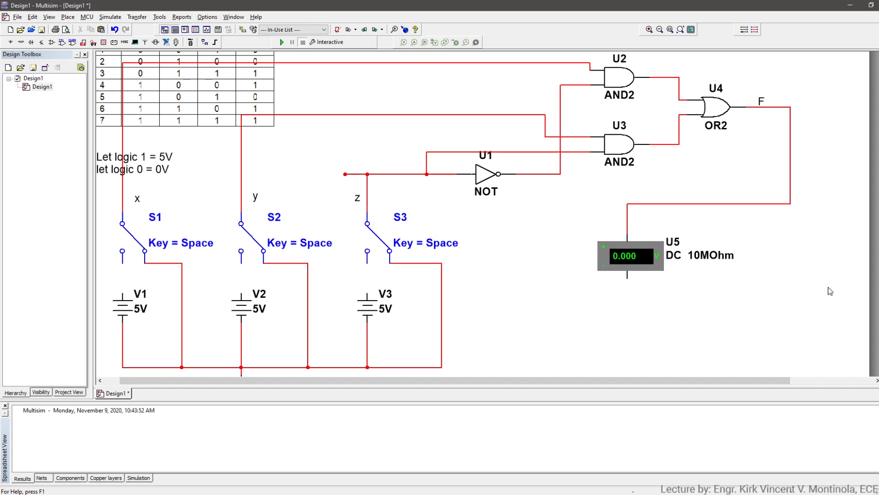
- Copy the existing ground symbol and attach the copy to the voltmeter's negative terminal
scroll(306, 373, down, 1)
click(243, 340)
key(ctrl+c)
key(ctrl+v)
click(627, 234)
scroll(636, 220, up, 1)
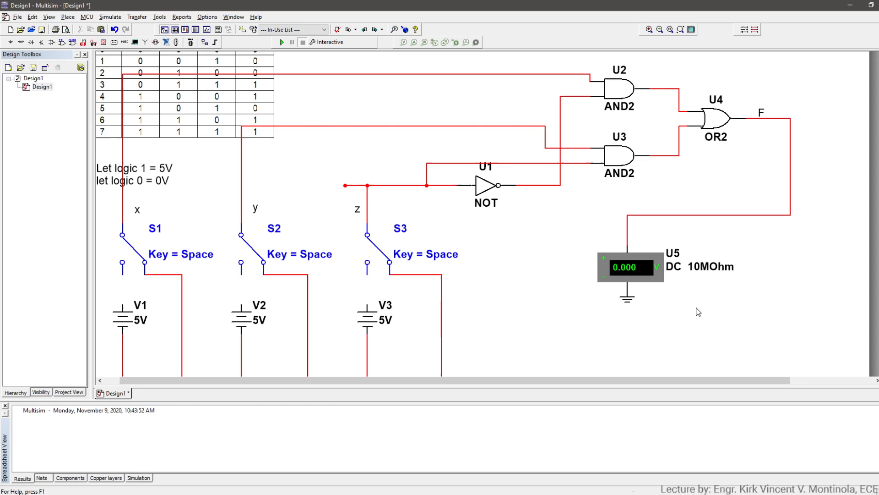
- Run the interactive simulation and flip S2 to put input y at 5 V
scroll(717, 271, down, 1)
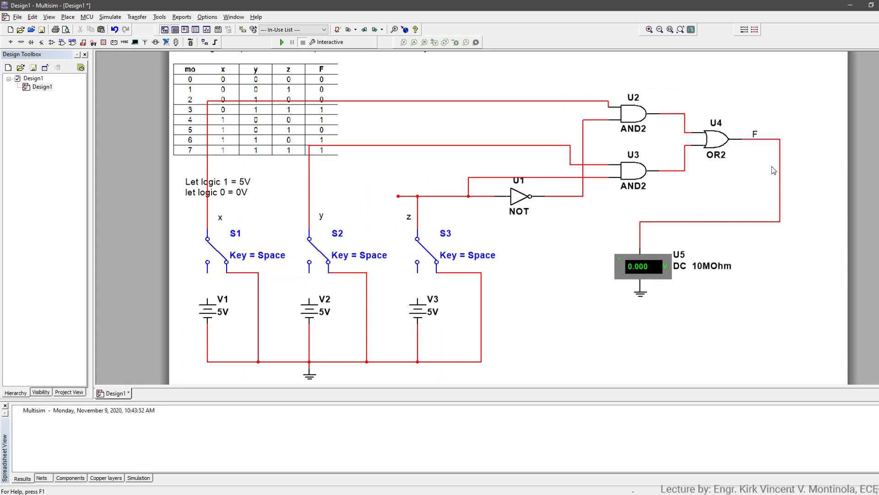
click(283, 42)
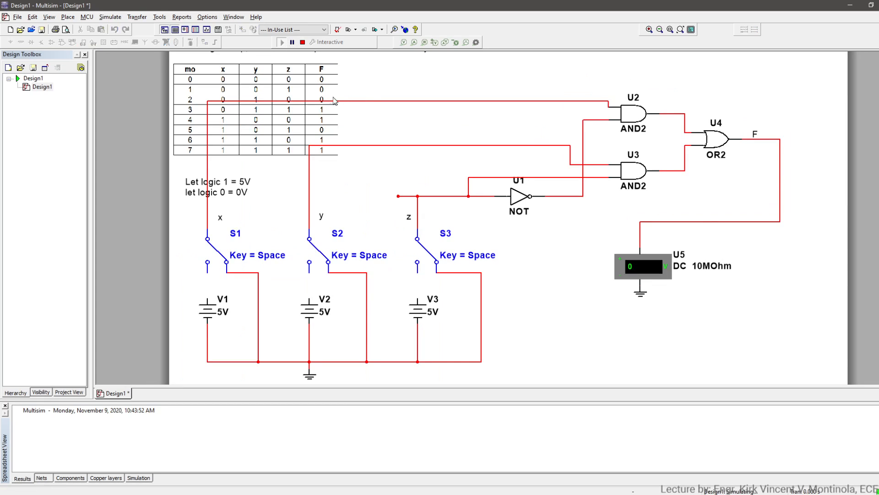
scroll(508, 218, up, 1)
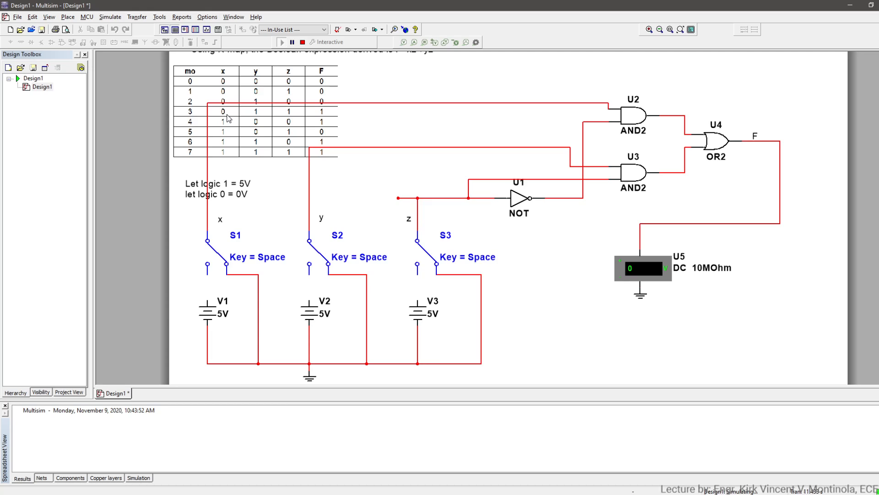
click(317, 257)
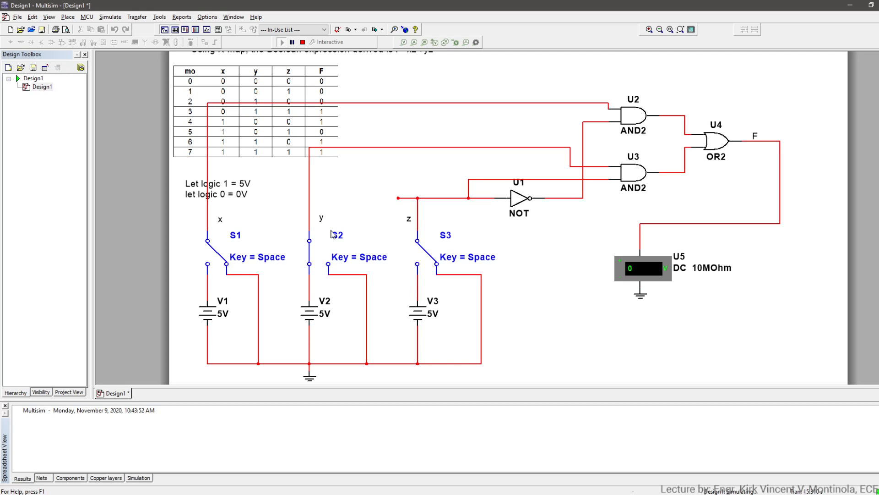
- Flip S3 to put input z at 5 V, and restart the simulation
click(412, 239)
click(302, 41)
click(281, 41)
- Toggle S1, S2 and S3 through further truth-table combinations, ending with x and y at 5 V and z at ground
click(417, 252)
click(309, 251)
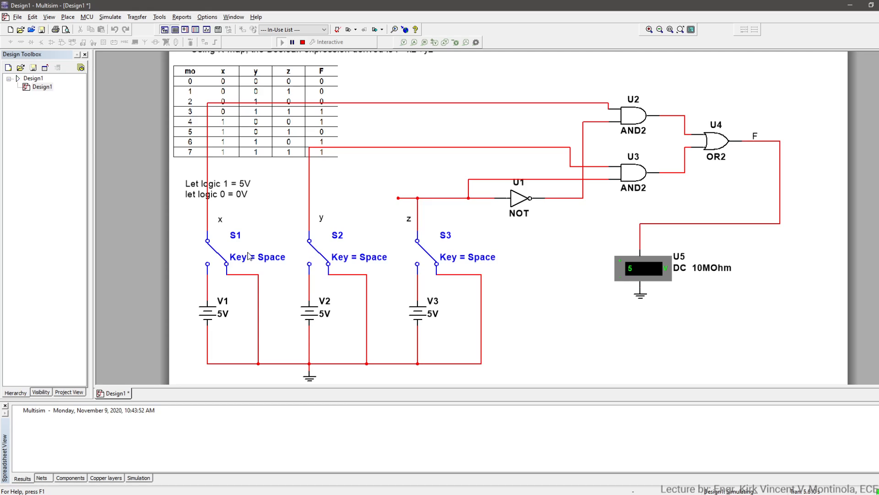
click(213, 256)
click(222, 258)
click(425, 252)
click(321, 256)
click(220, 256)
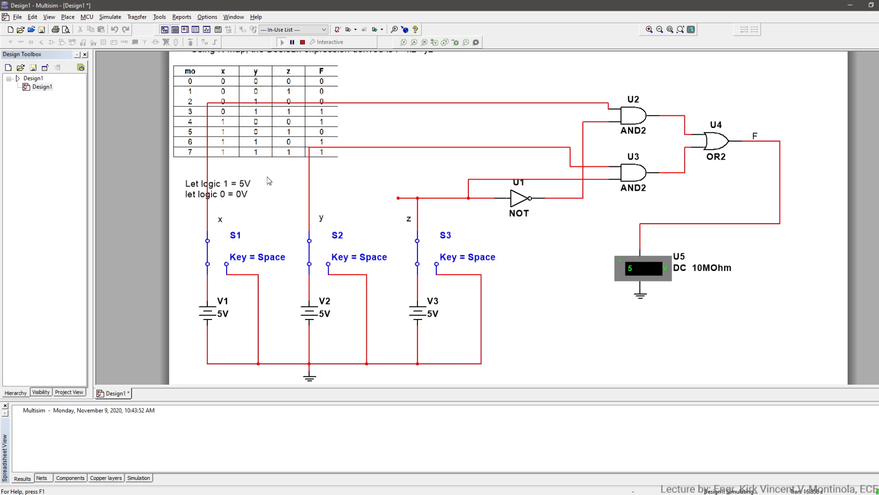
click(419, 256)
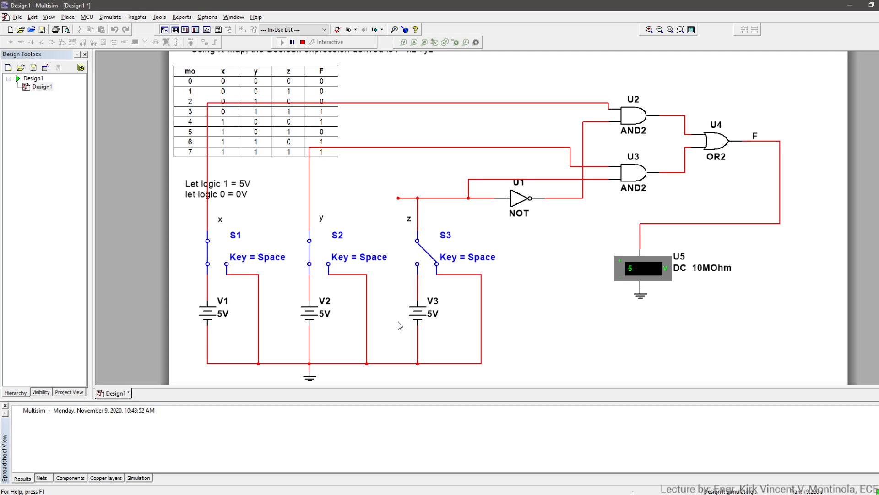